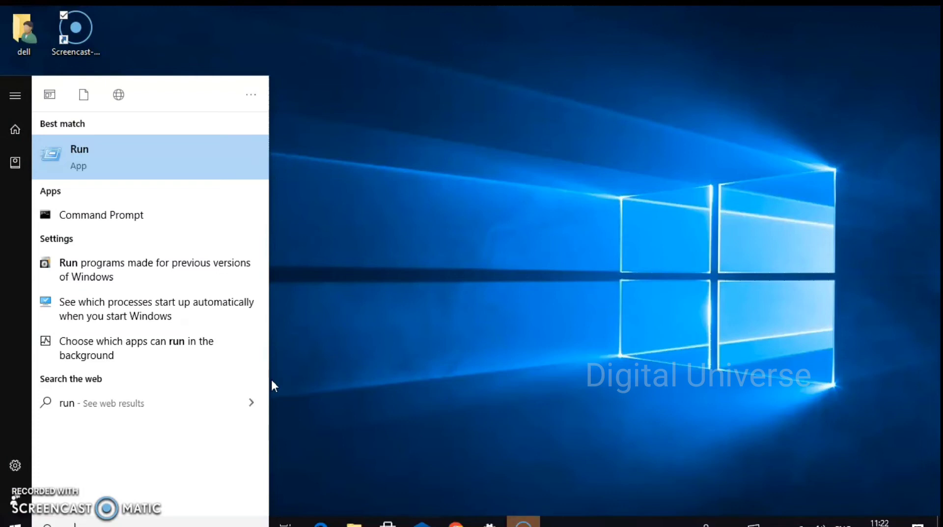
Try to launch the Services console by running services.msc from the Run dialog.
type("service")
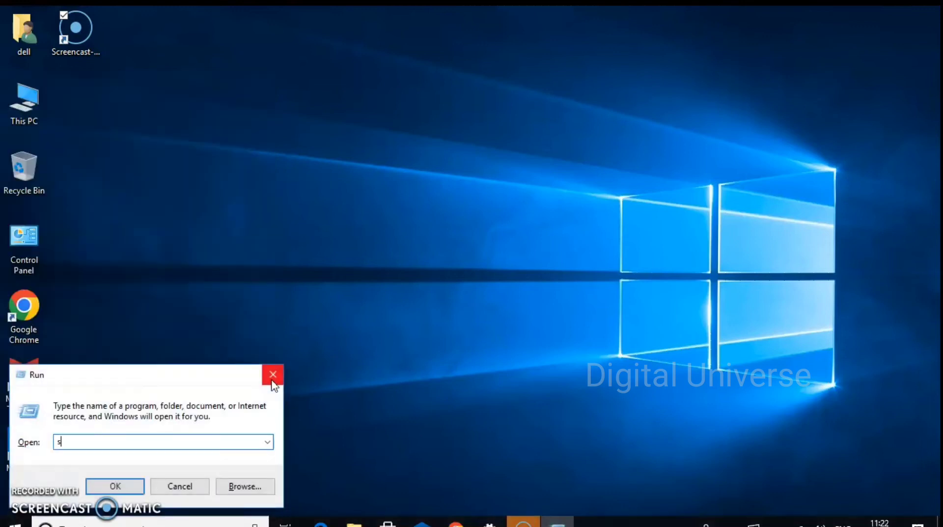
type("s")
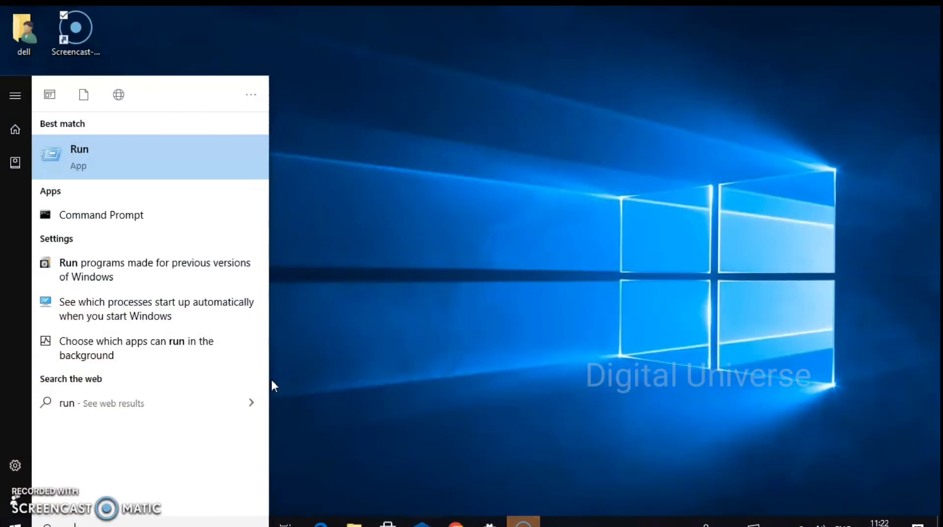
key("Return")
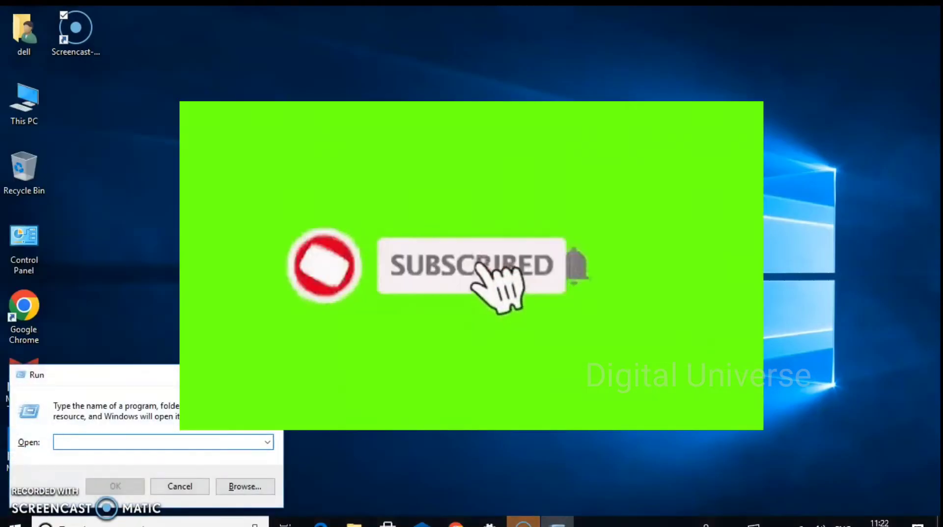
type("servic")
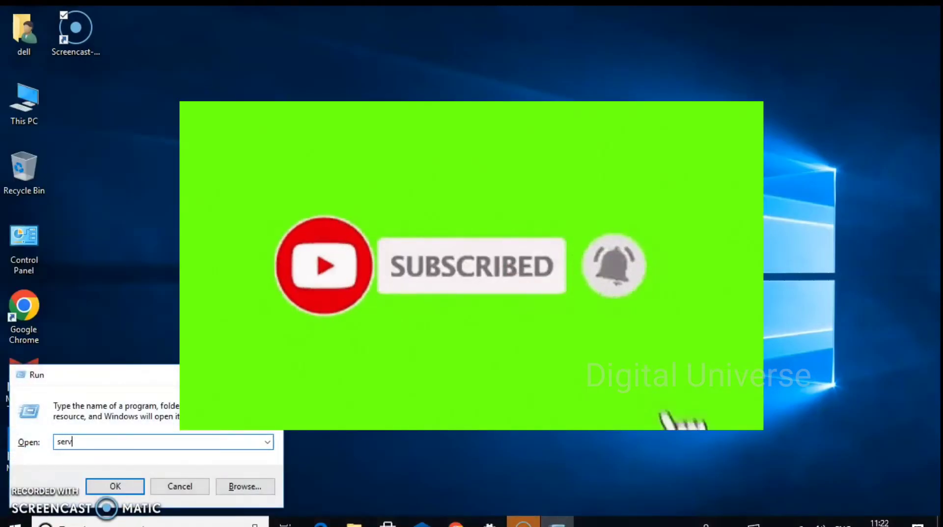
type("es.msc")
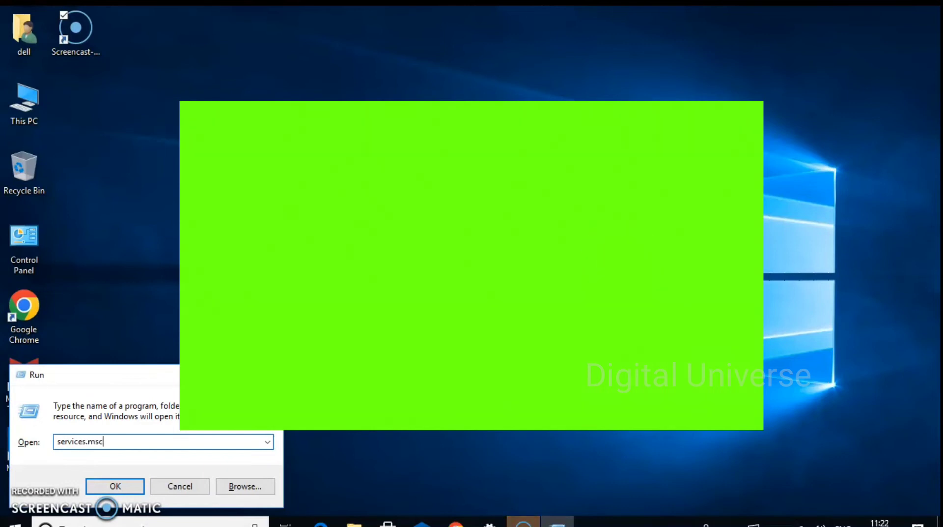
key("Return")
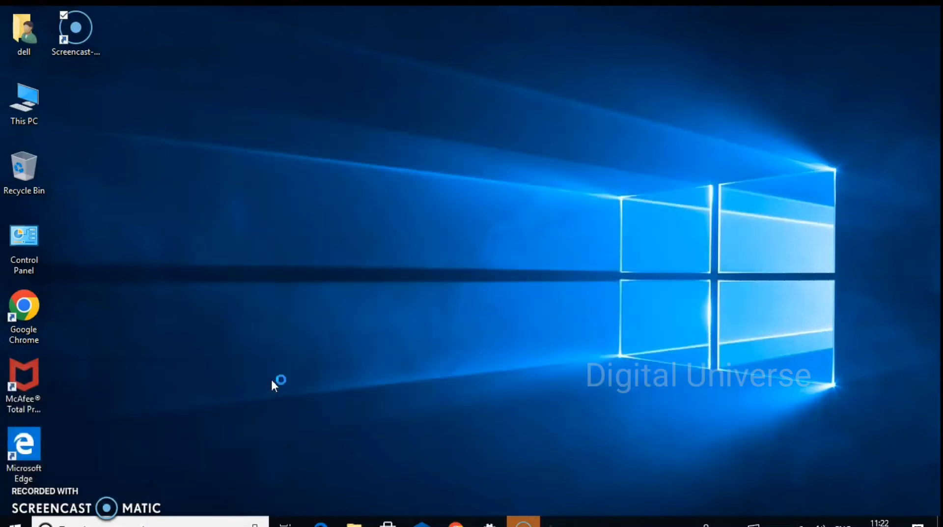
Find the Run app, open the Services console with services.msc, and maximize its window.
key("super")
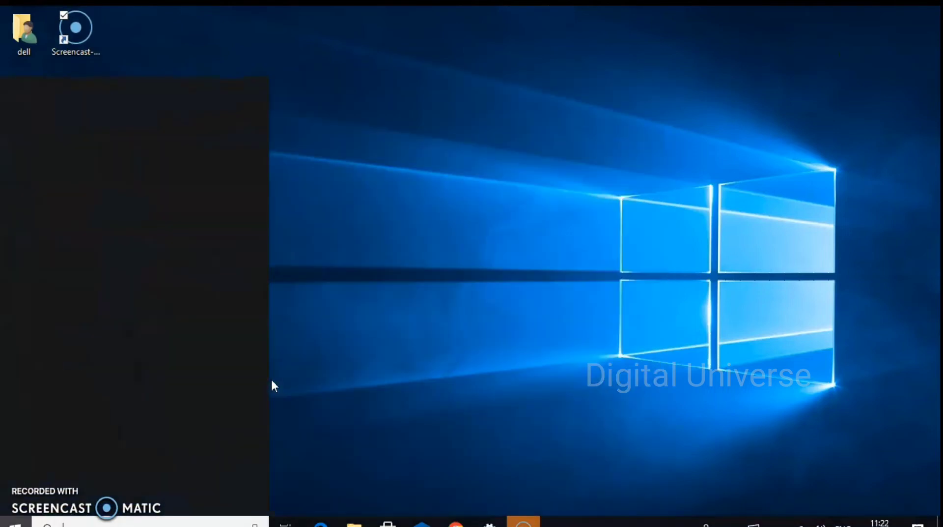
type("run")
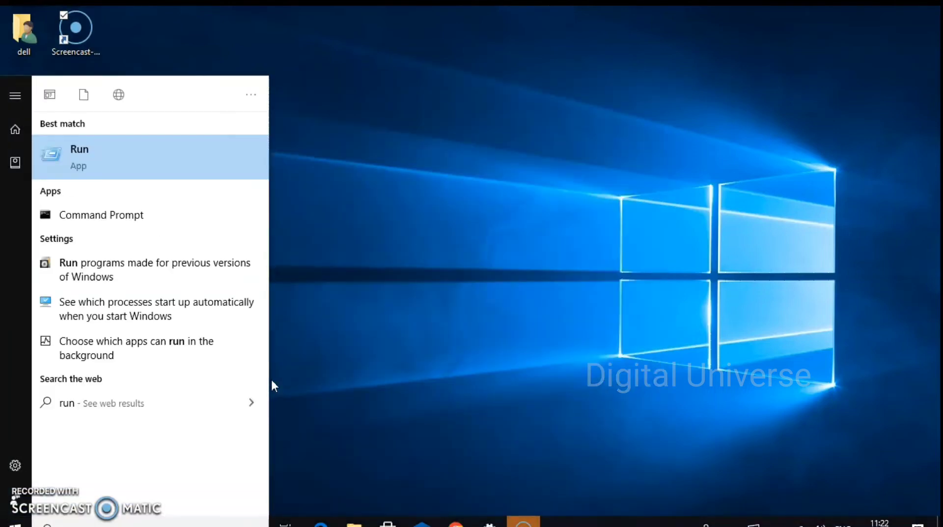
key("Return")
type("se")
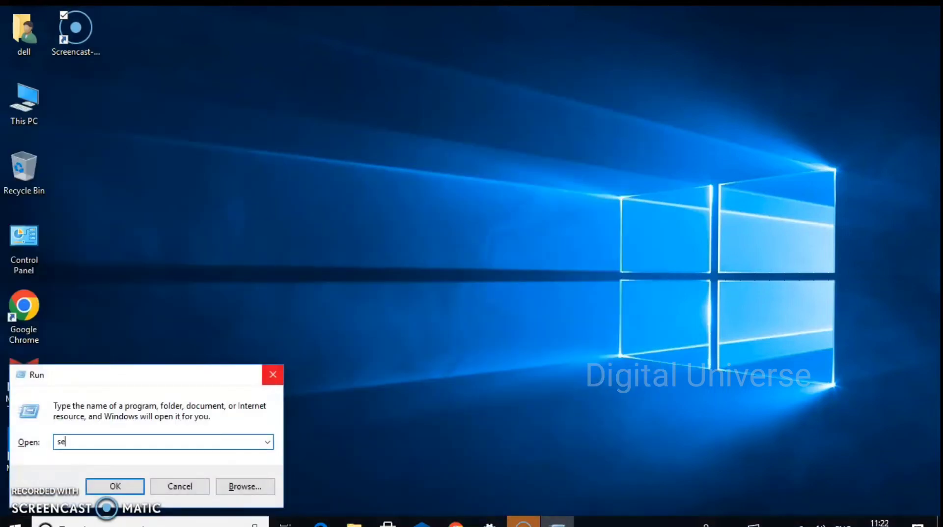
type("rvices.msc")
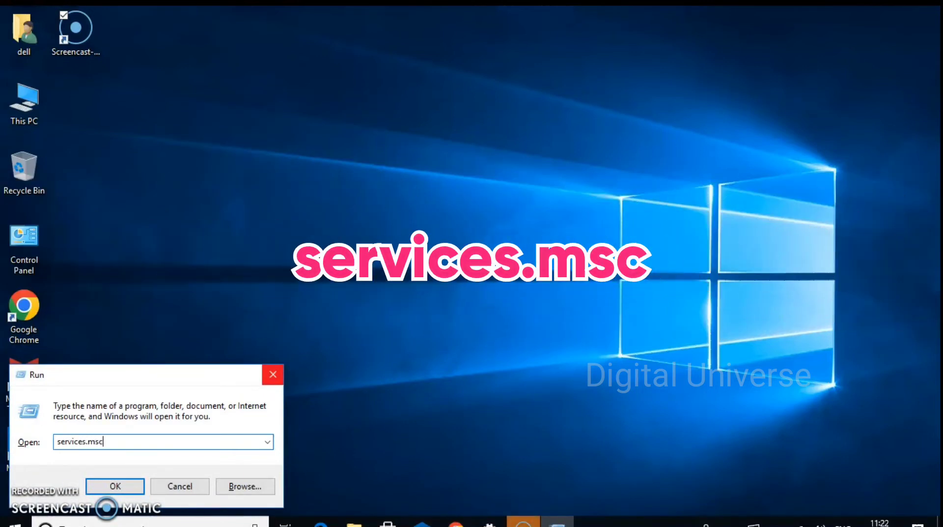
key("Return")
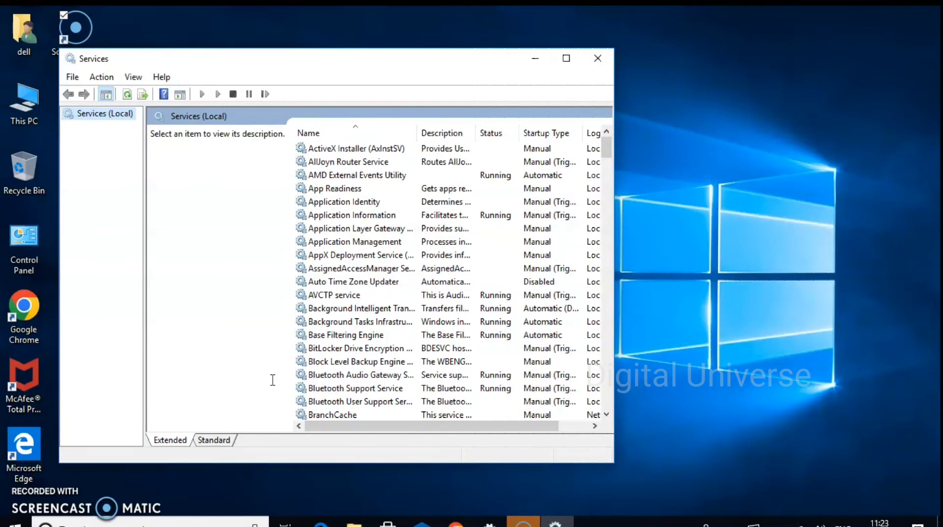
left_click(567, 59)
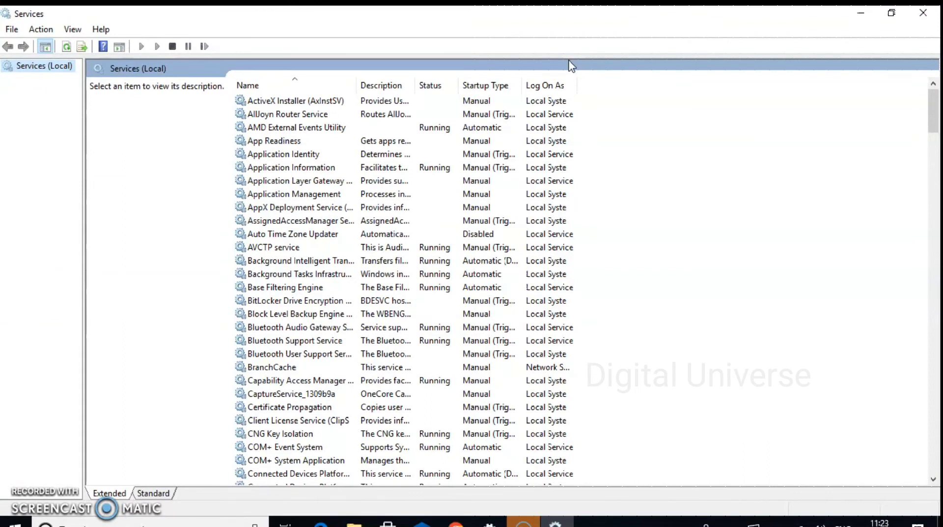
Jump to the services starting with W and select the Windows Update service.
left_click(408, 183)
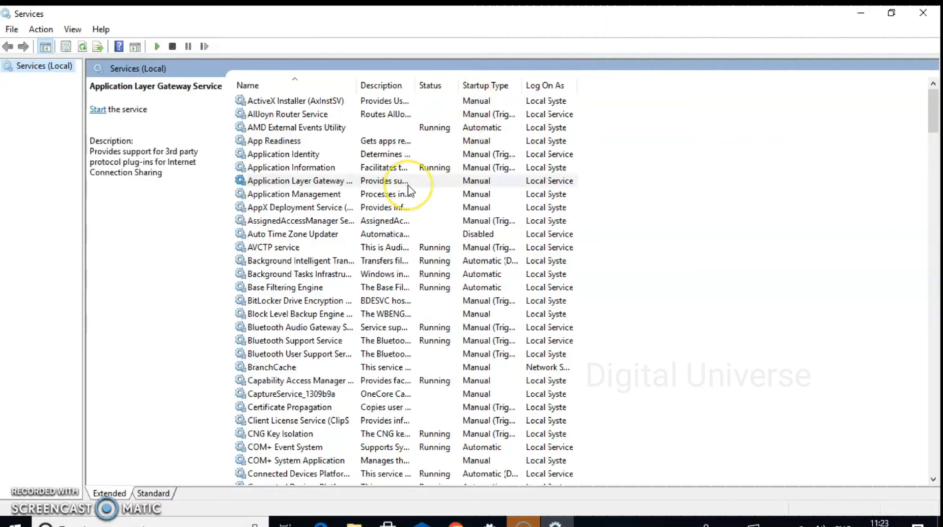
key("w")
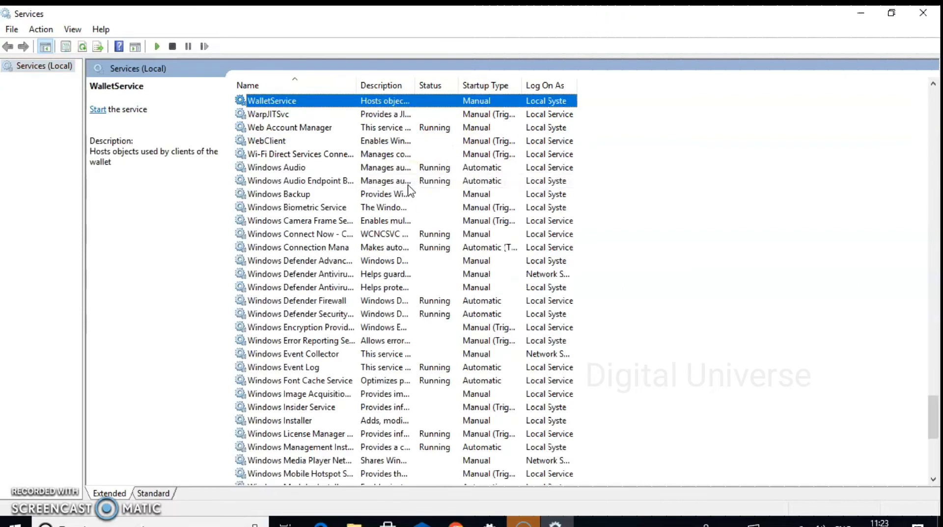
key("Down")
key("Down")
key("Down")
key("Down")
key("Down")
key("Down")
key("Down")
key("Down")
key("Down")
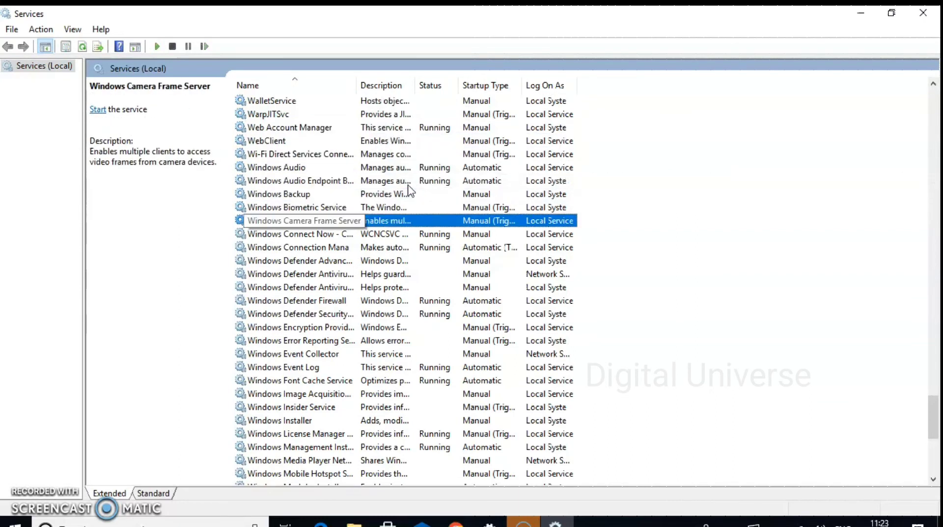
key("Down")
key("Down")
key("Down")
key("Down")
key("Down")
key("Down")
key("Down")
key("Down")
key("Down")
key("Down")
key("Down")
key("Down")
key("Down")
key("Down")
key("Down")
key("Down")
key("Down")
key("Down")
key("Down")
key("Down")
key("Down")
key("Down")
key("Down")
key("Down")
key("Down")
key("Down")
key("Down")
key("Down")
key("Down")
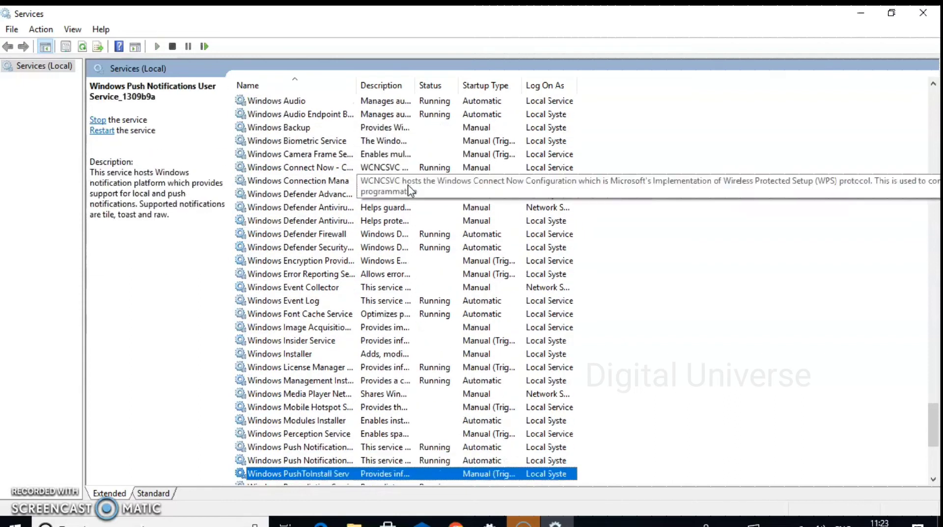
key("Up")
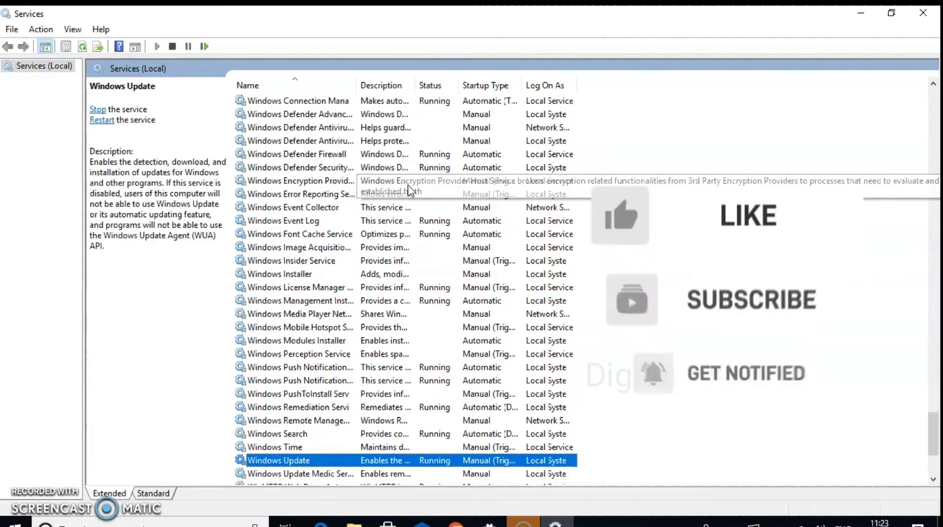
Set the Windows Update service's startup type to Disabled in its properties and apply the change.
right_click(297, 462)
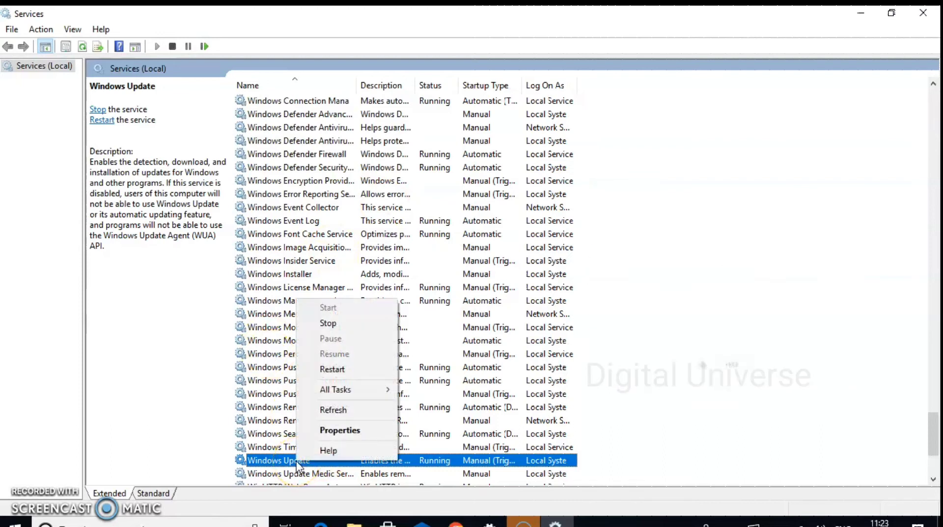
left_click(345, 432)
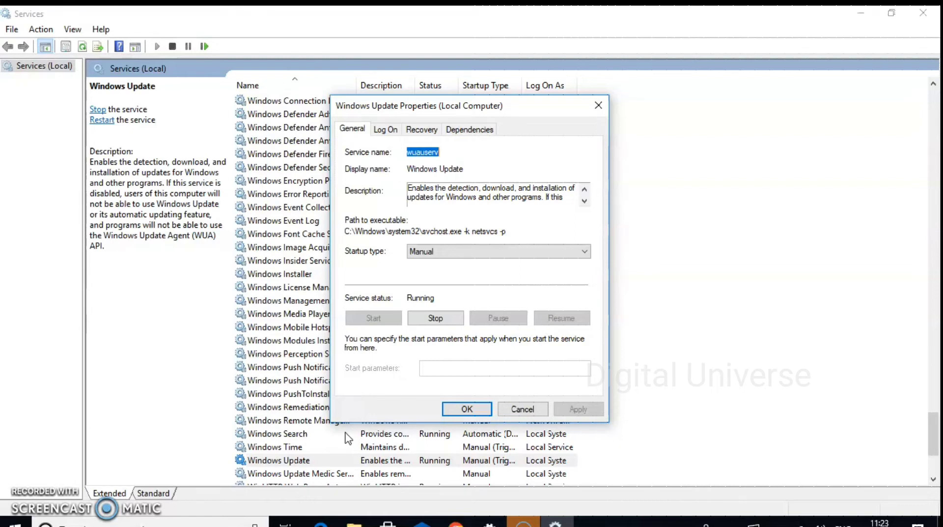
left_click(526, 255)
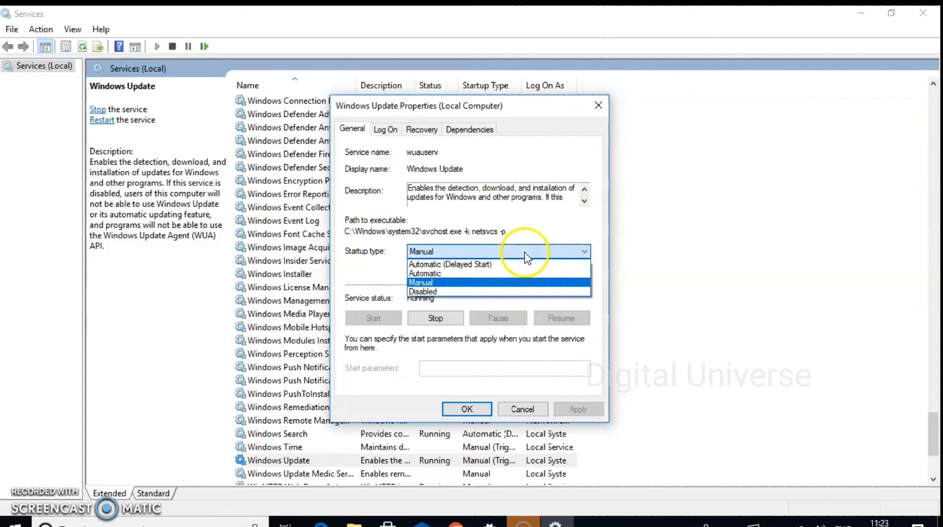
left_click(480, 292)
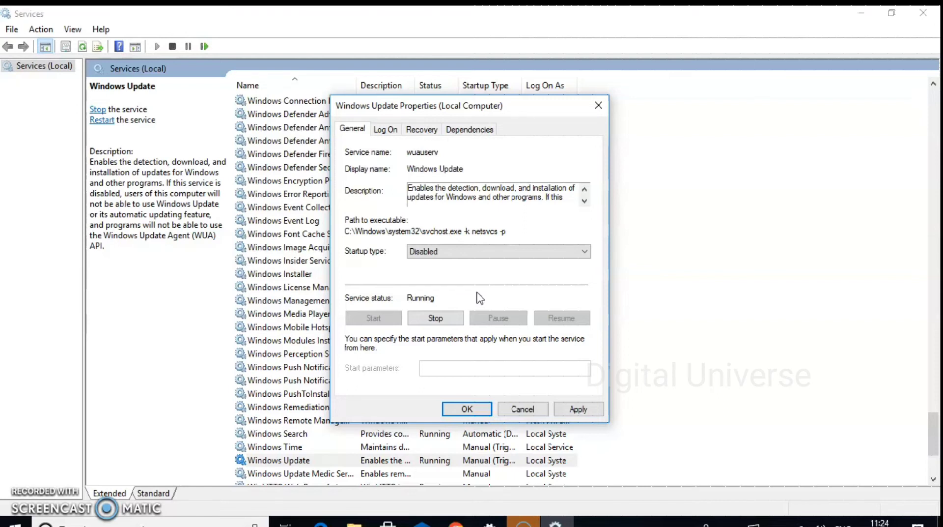
left_click(571, 407)
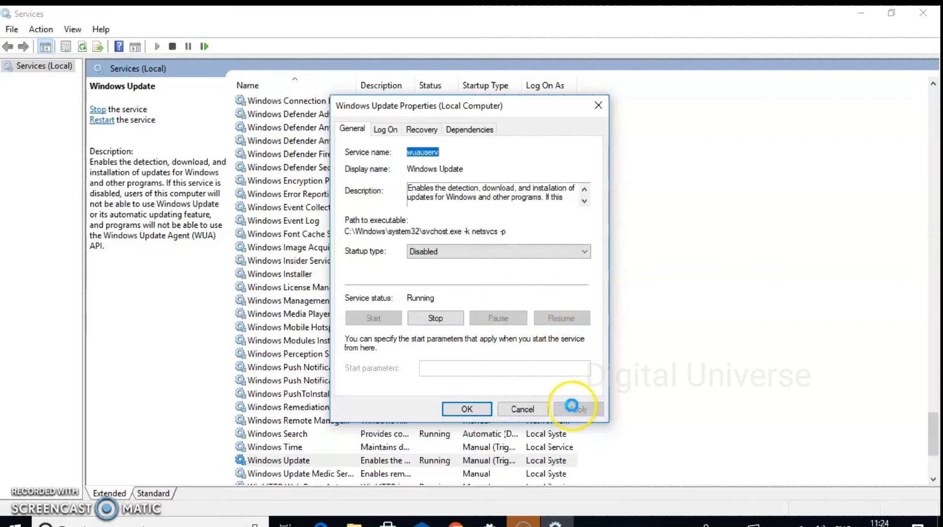
left_click(467, 408)
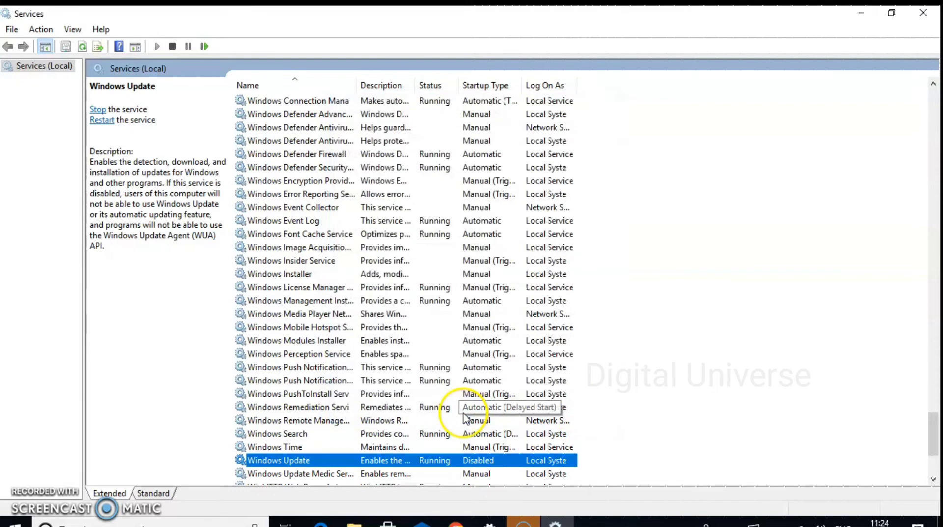
Switch to the Registry Editor by running regedit from the Run dialog.
key("super+r")
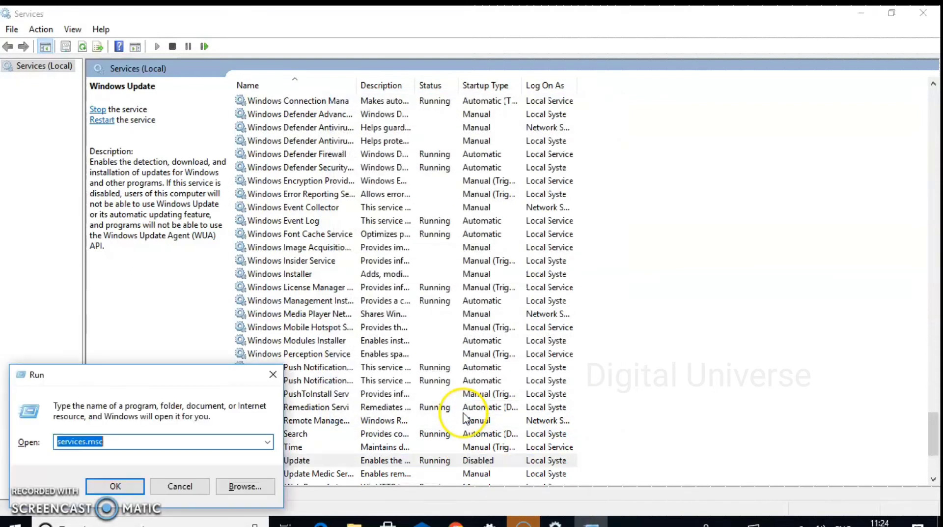
type("regedit")
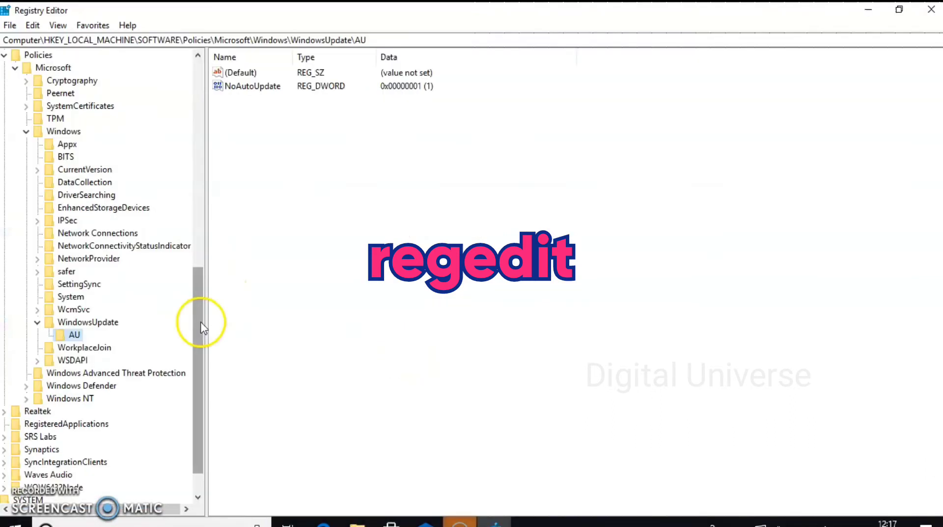
Select the HKEY_LOCAL_MACHINE hive near the start of the registry tree and restore the Registry Editor to a smaller window.
left_click_drag(206, 319, 188, 86)
left_click(208, 181)
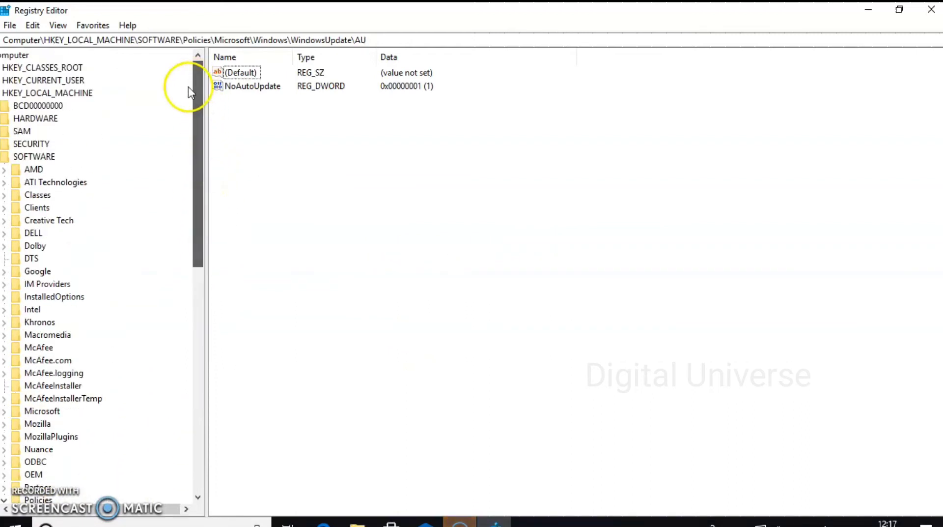
left_click(5, 170)
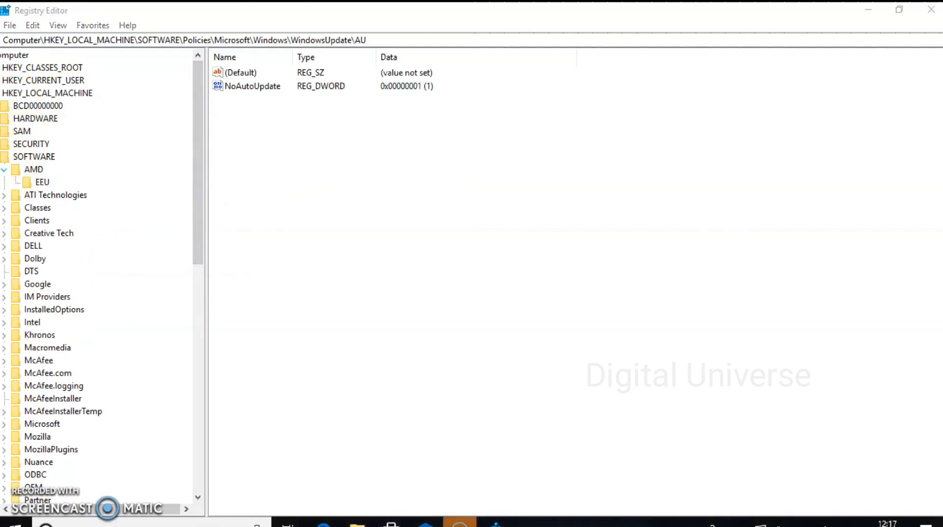
left_click(46, 93)
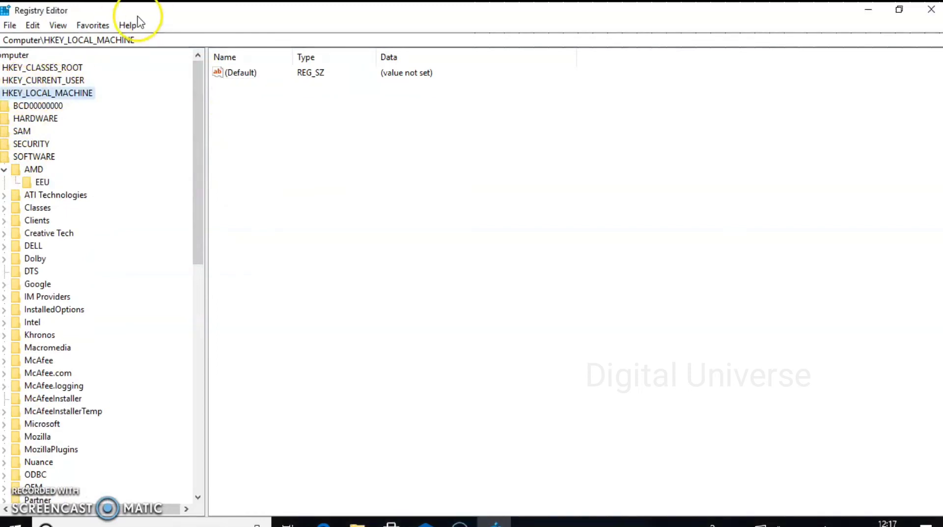
double_click(162, 11)
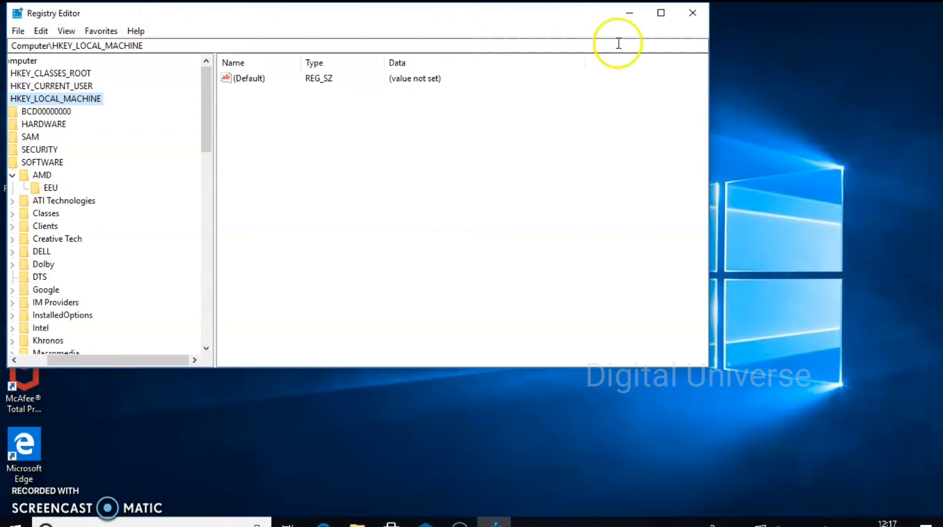
left_click(661, 12)
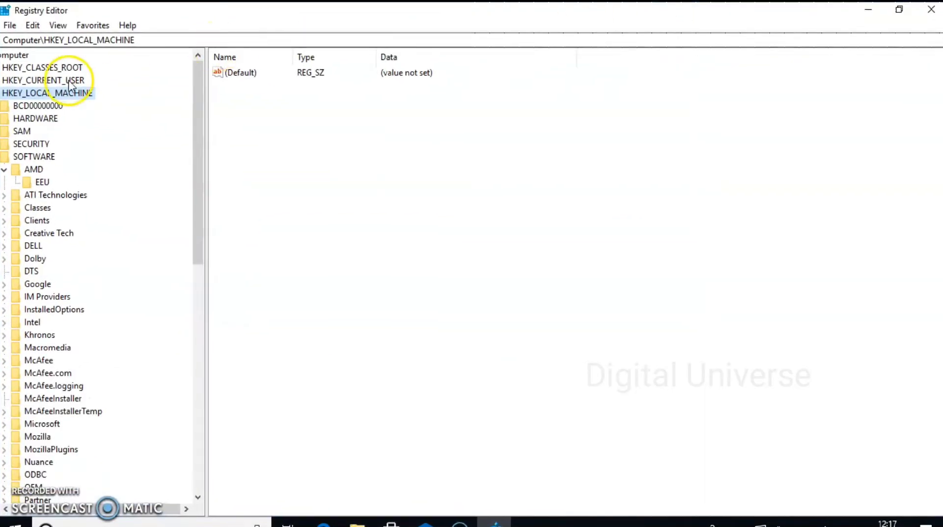
left_click(459, 521)
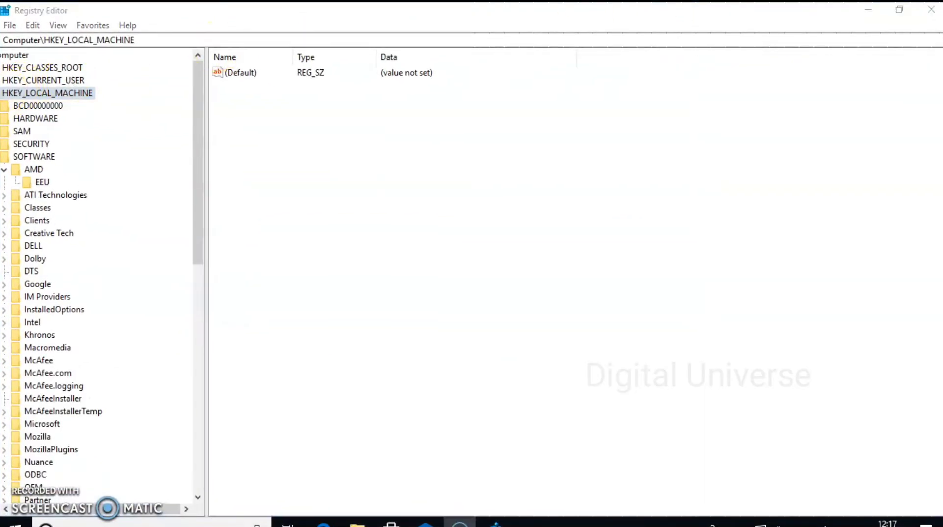
left_click(199, 185)
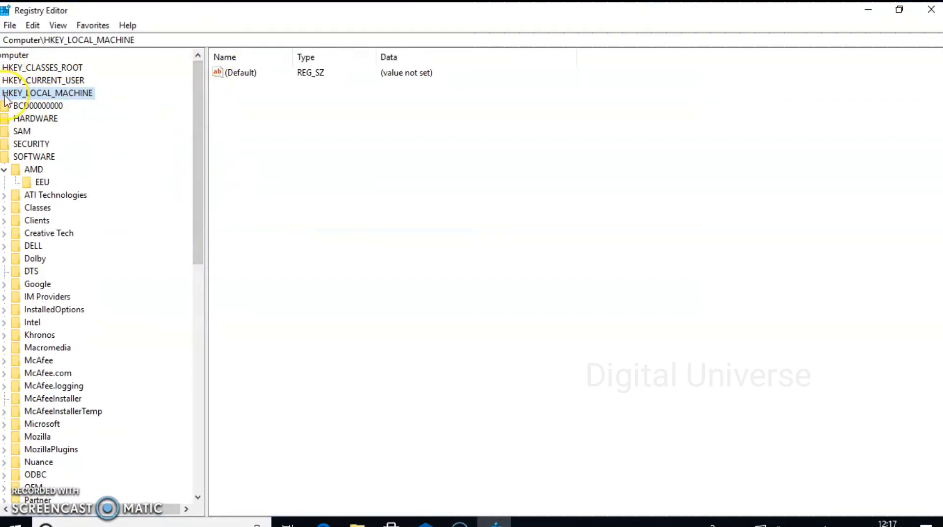
double_click(187, 16)
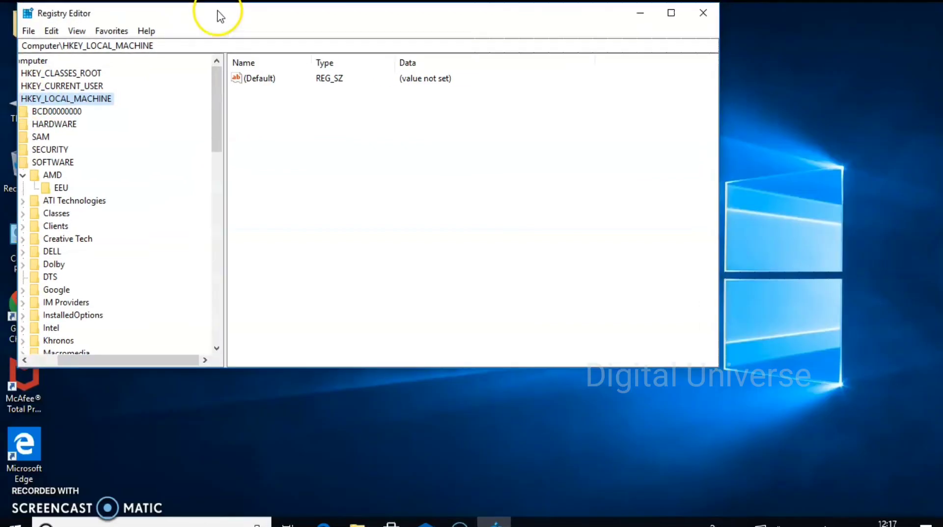
left_click(26, 86)
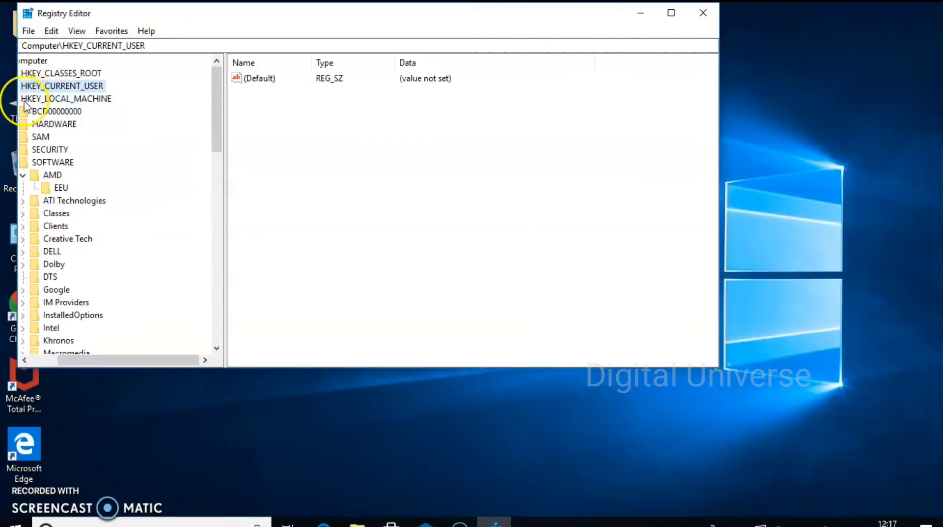
left_click(24, 100)
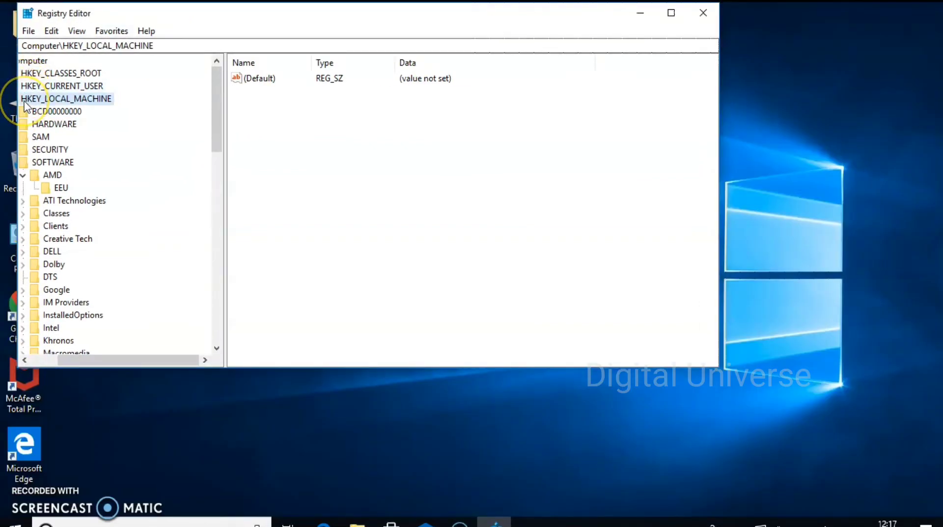
Collapse the AMD key and select the SOFTWARE key under HKEY_LOCAL_MACHINE.
left_click(23, 175)
left_click(23, 163)
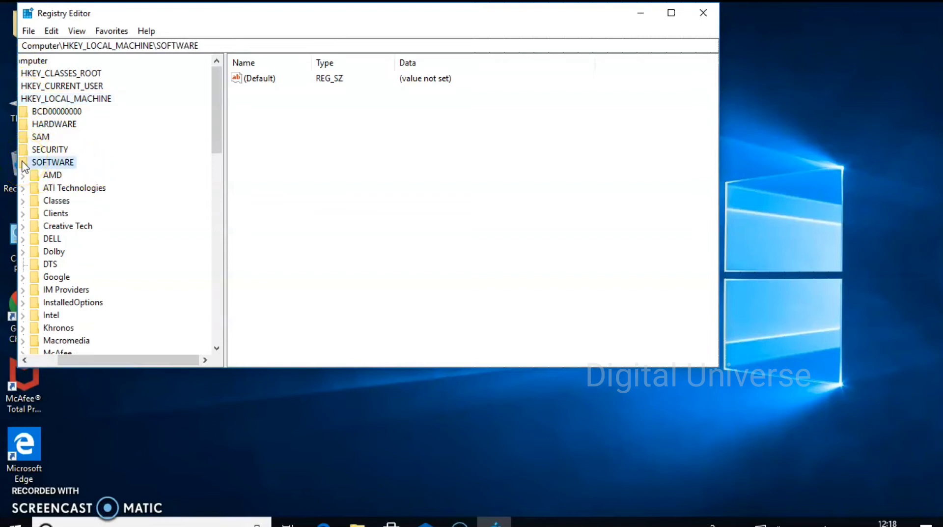
left_click(39, 162)
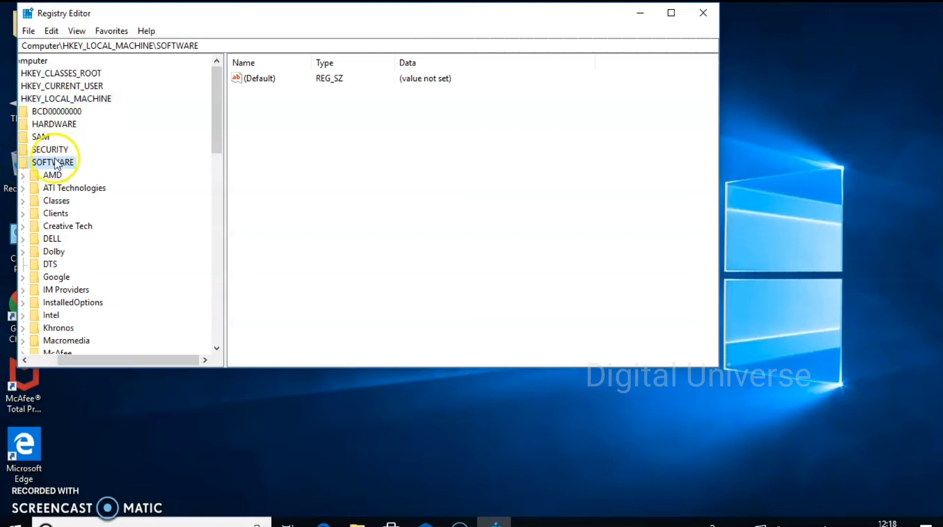
Move down through the SOFTWARE subkeys to the Policies key.
key("Down")
key("Down")
key("Down")
key("Down")
key("Down")
key("Down")
key("Down")
key("Down")
key("Down")
key("Down")
key("Down")
key("Down")
key("Down")
key("Down")
key("Down")
key("Down")
key("Down")
key("Down")
key("Down")
key("Down")
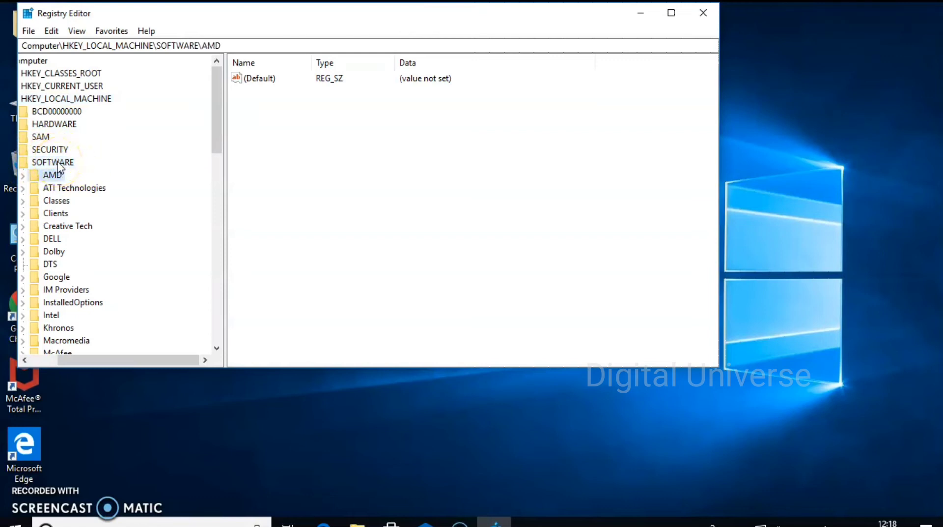
key("Down")
key("Down")
key("Down")
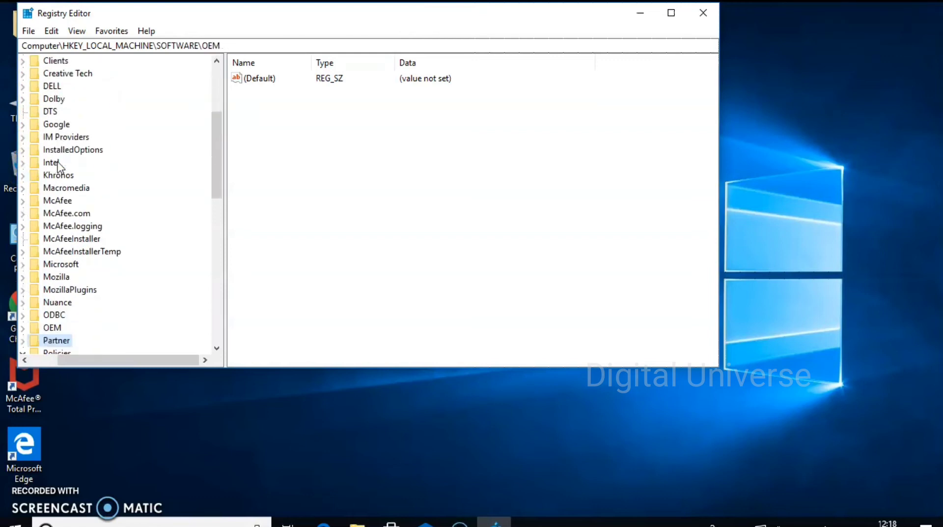
key("Down")
Go through Policies and Microsoft to the Windows subkey and expand it.
key("Right")
key("Right")
key("Right")
key("Down")
key("Down")
key("Down")
key("Down")
key("Down")
key("Right")
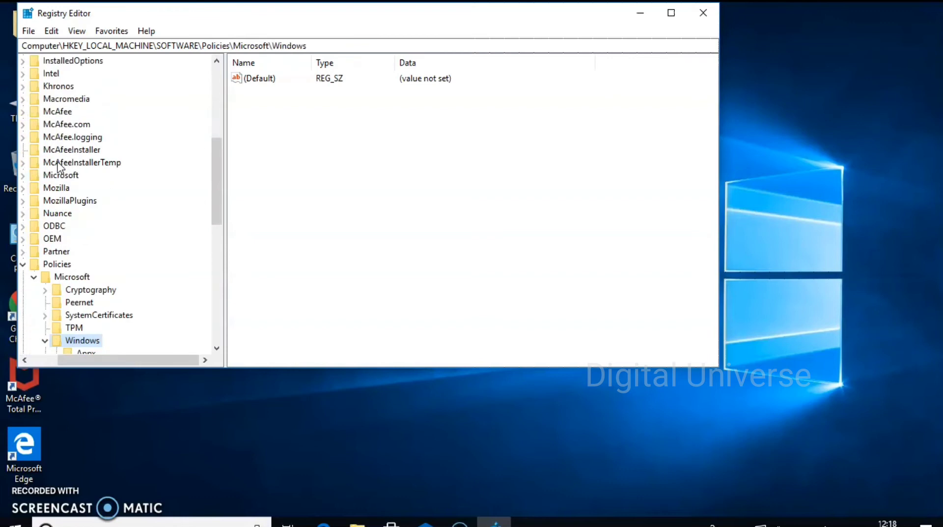
Go back up to the Policies key and select its Microsoft subkey, ending on Policies\Microsoft\Windows.
key("Up")
key("Up")
key("Up")
key("Up")
key("Up")
key("Up")
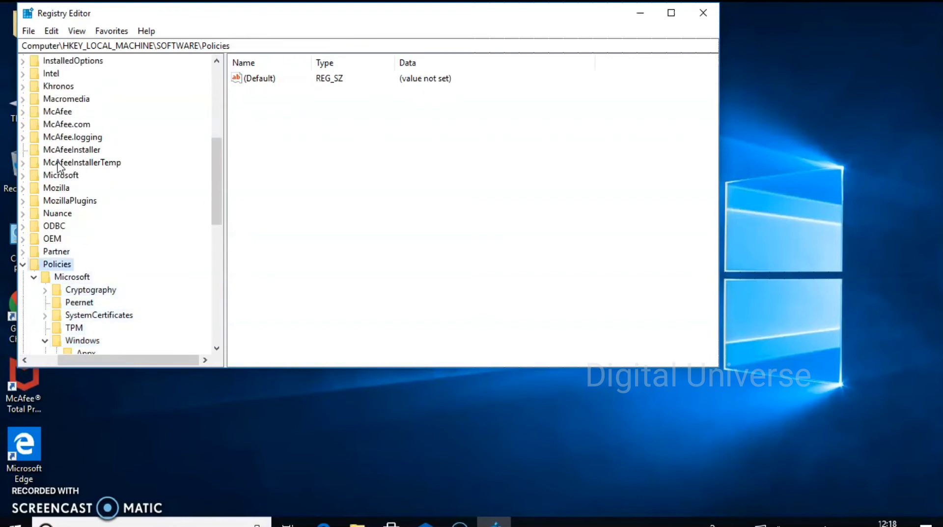
left_click(64, 277)
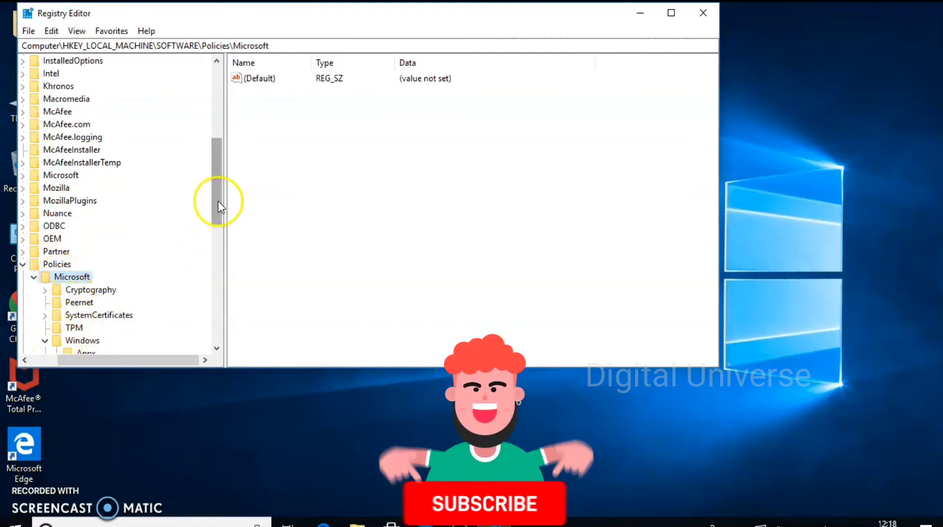
scroll(217, 222, "down", 1)
left_click_drag(217, 221, 214, 228)
left_click(81, 276)
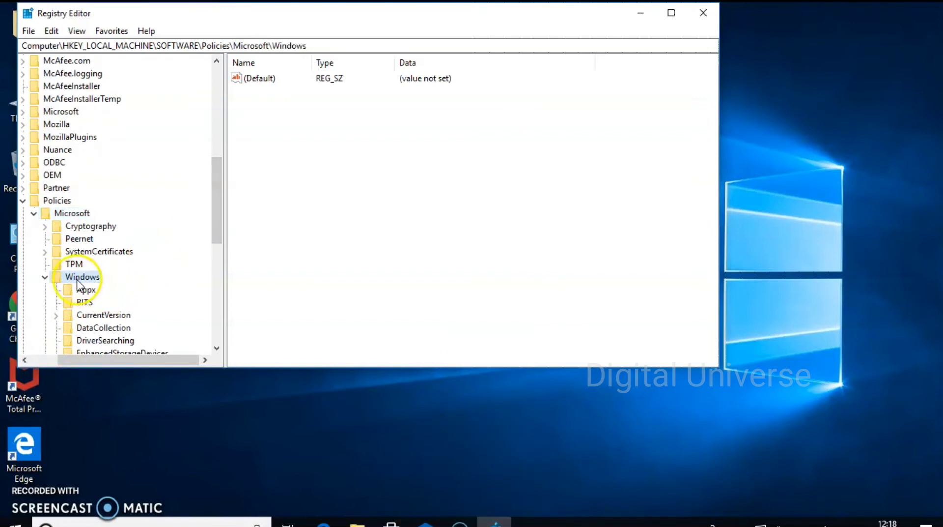
Create a new key under Policies\Microsoft\Windows and keep its default name.
left_click_drag(219, 206, 217, 247)
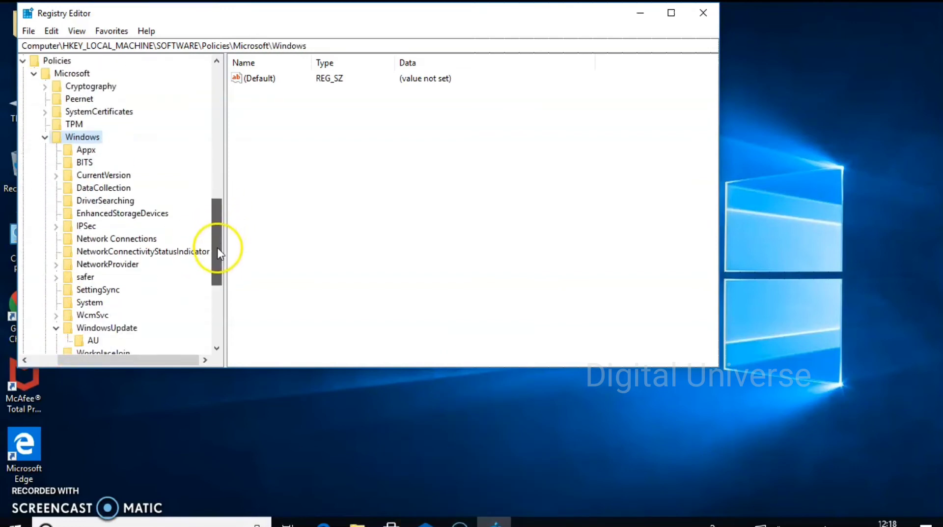
right_click(74, 137)
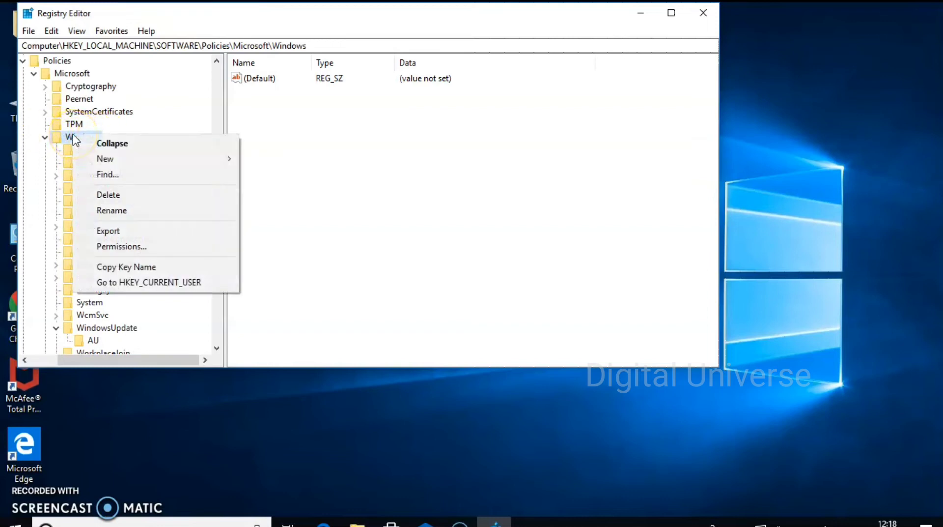
mouse_move(154, 163)
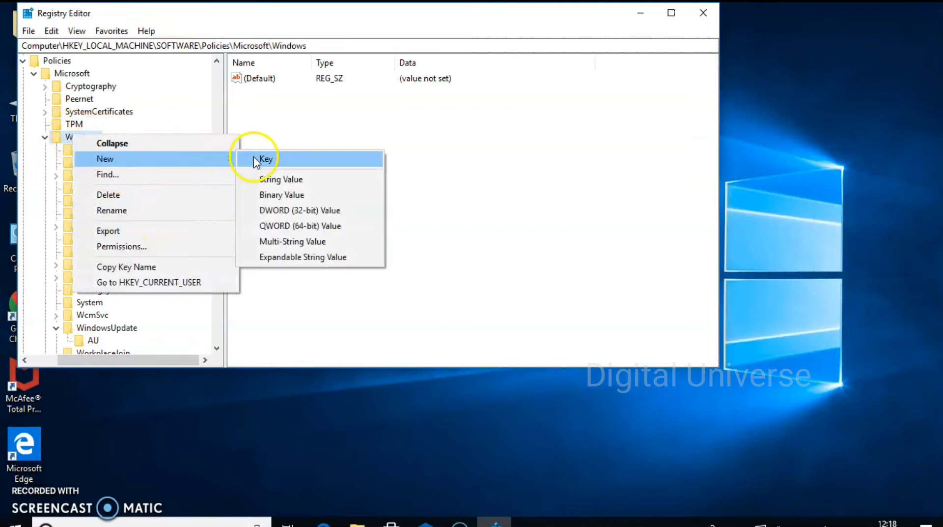
left_click(266, 162)
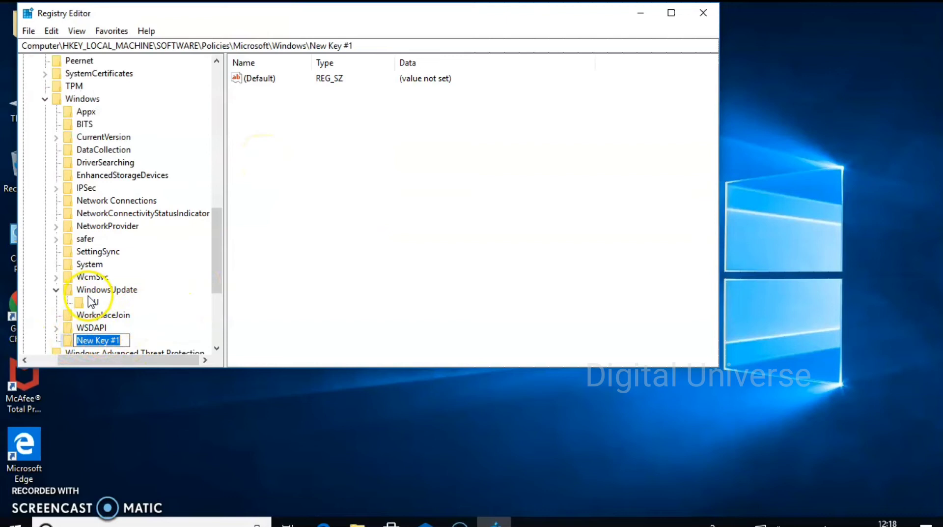
key("Return")
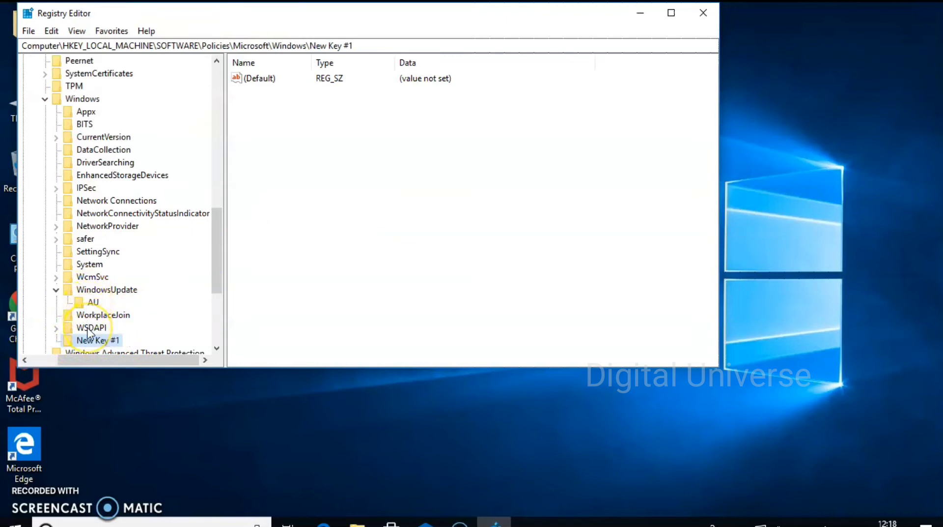
Delete the newly created key under Windows and confirm the deletion.
right_click(75, 343)
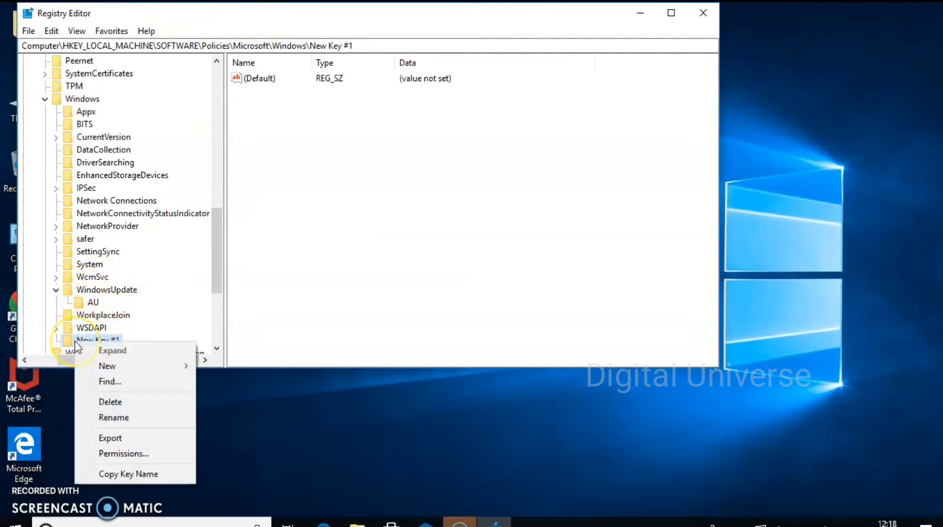
left_click(108, 400)
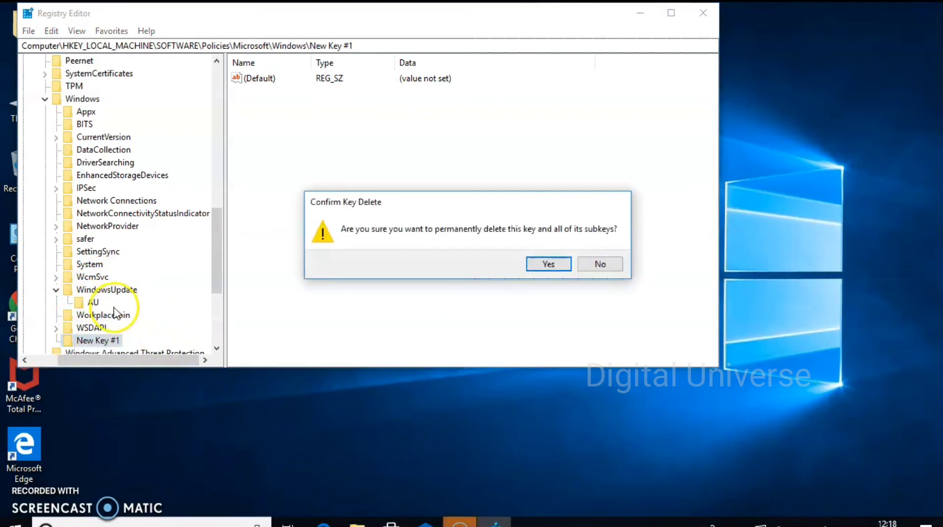
left_click(545, 264)
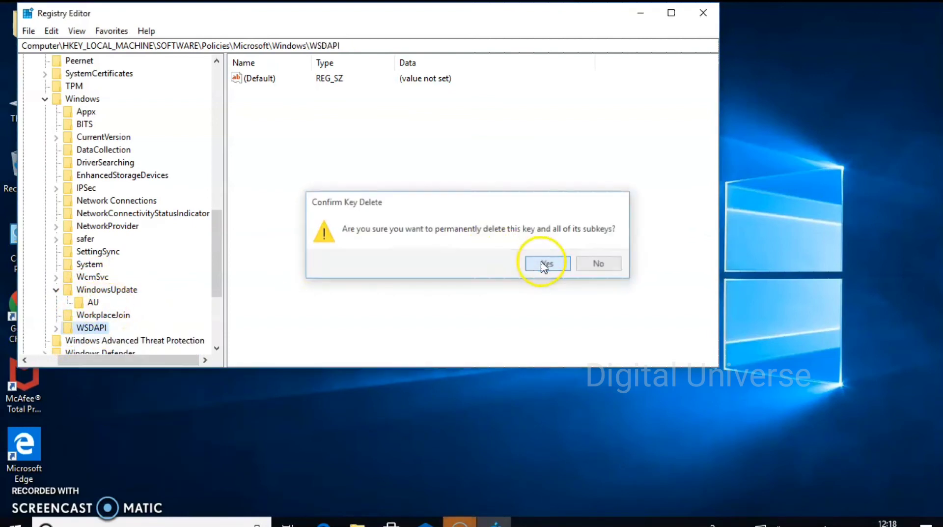
Select the existing WindowsUpdate key under Windows and open its AU subkey.
left_click(94, 291)
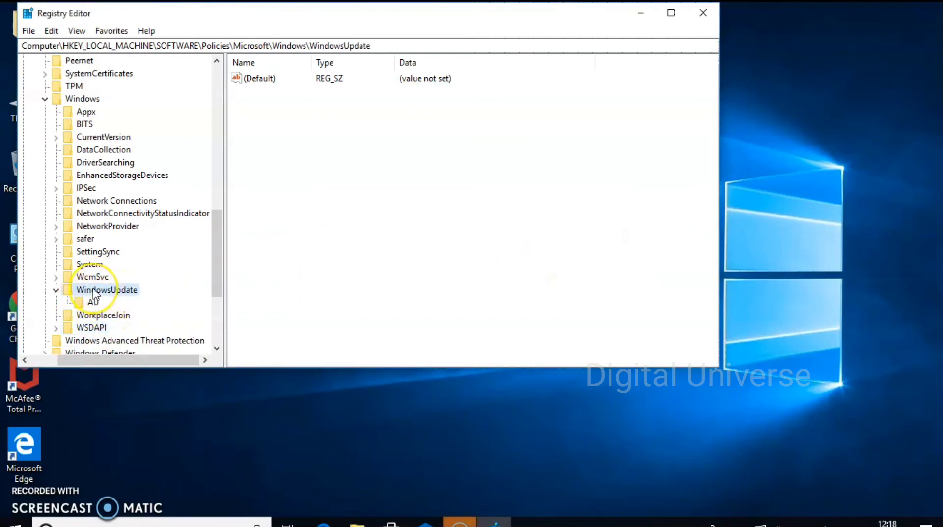
left_click(118, 290)
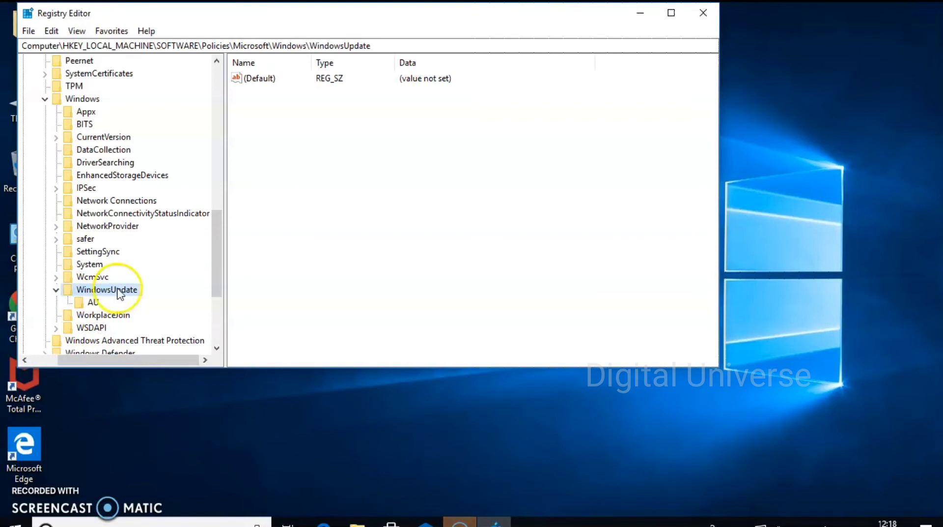
right_click(113, 290)
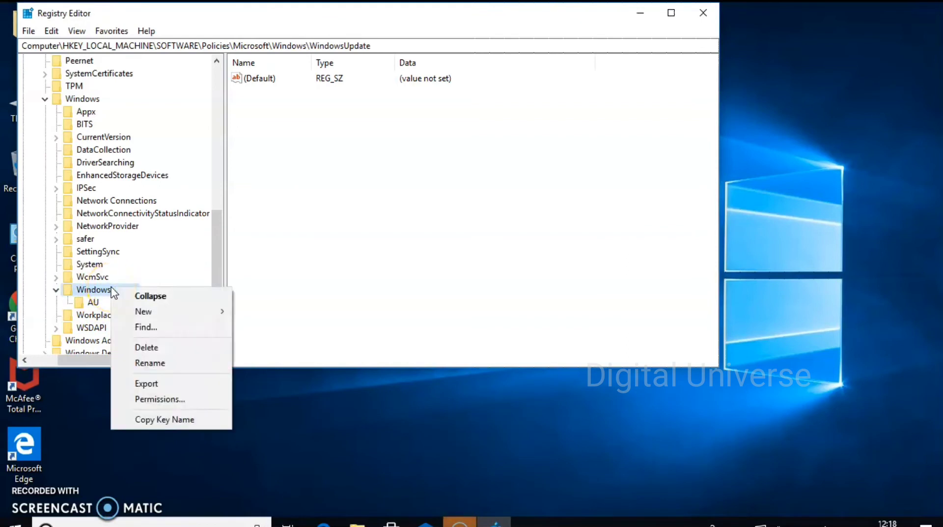
mouse_move(143, 312)
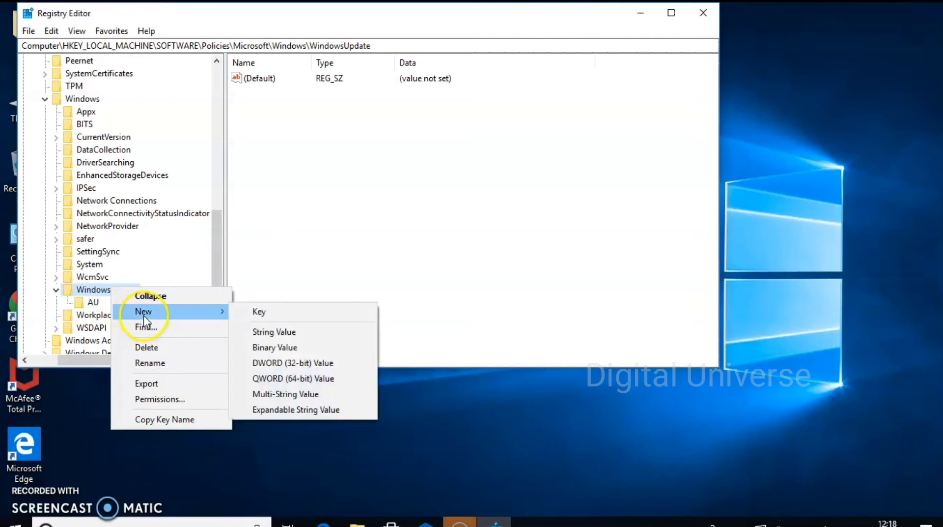
left_click(87, 305)
right_click(113, 290)
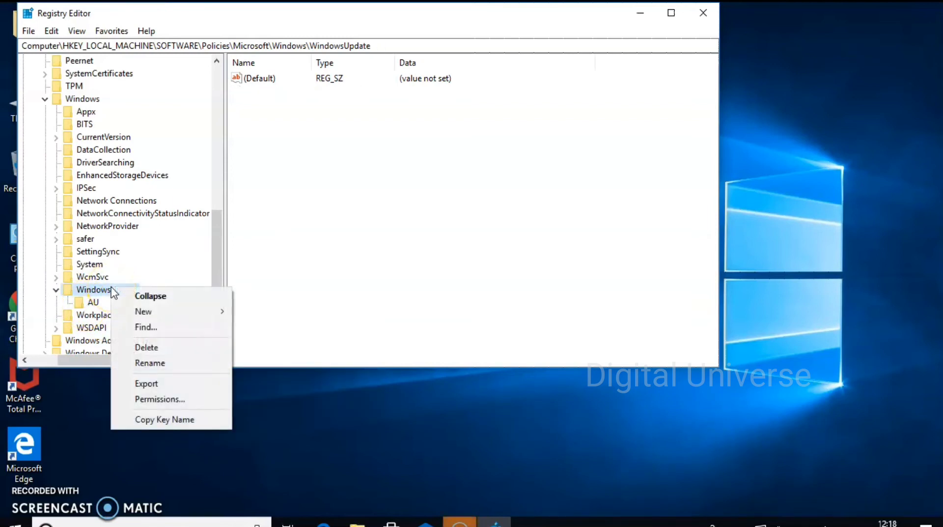
mouse_move(143, 316)
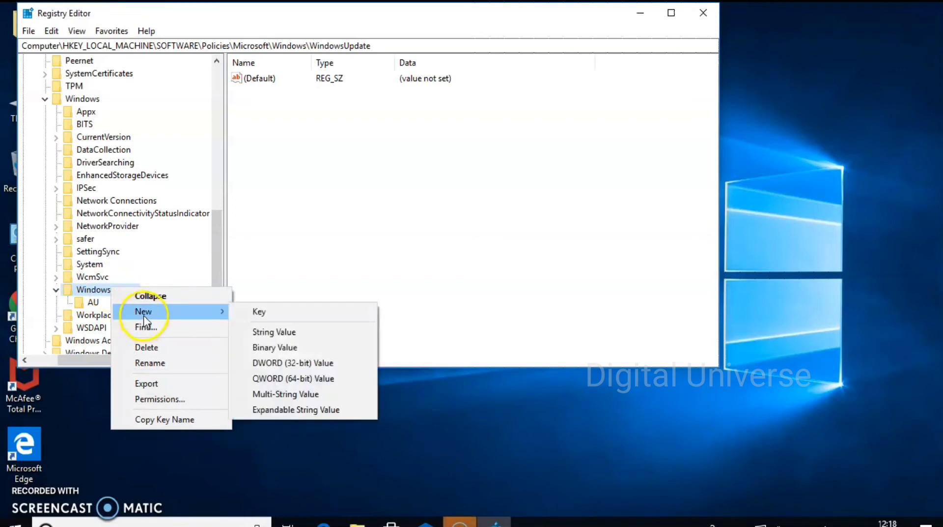
left_click(87, 304)
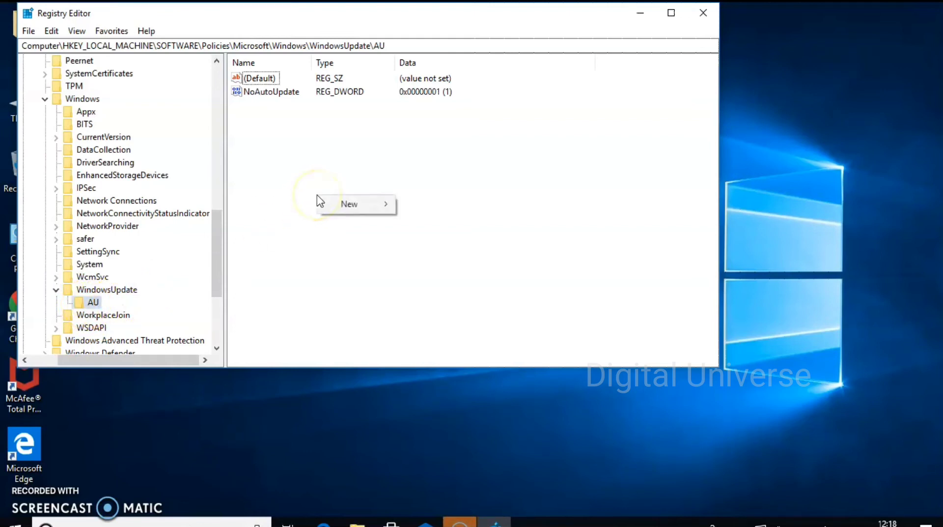
Add a new DWORD (32-bit) value to the AU key and delete it again.
mouse_move(356, 209)
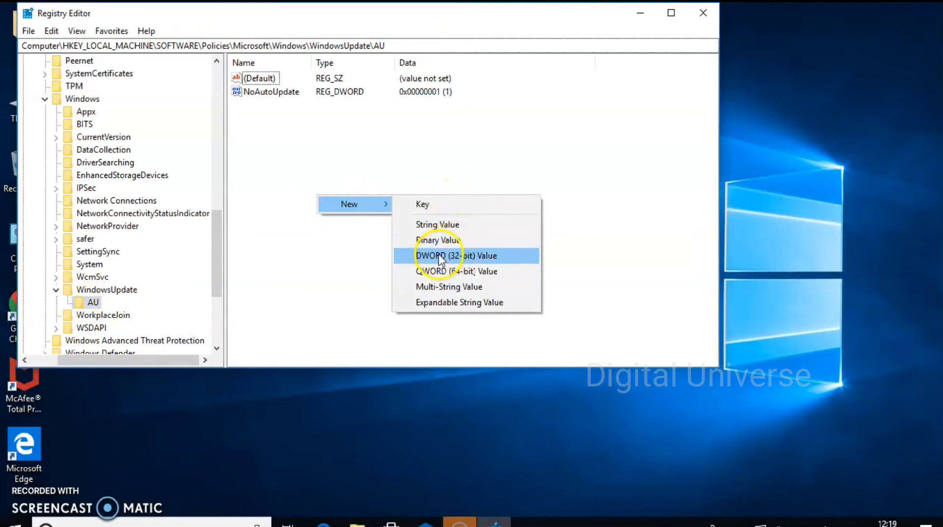
left_click(479, 258)
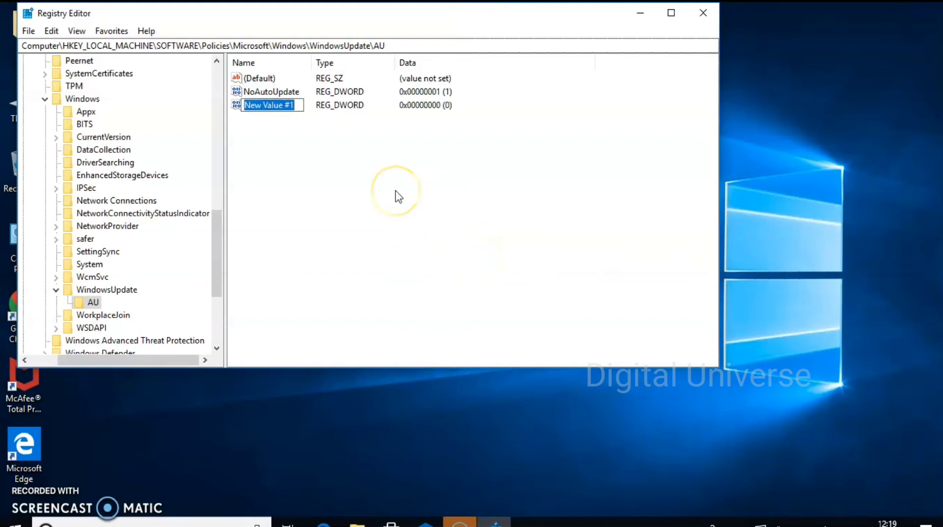
left_click(276, 108)
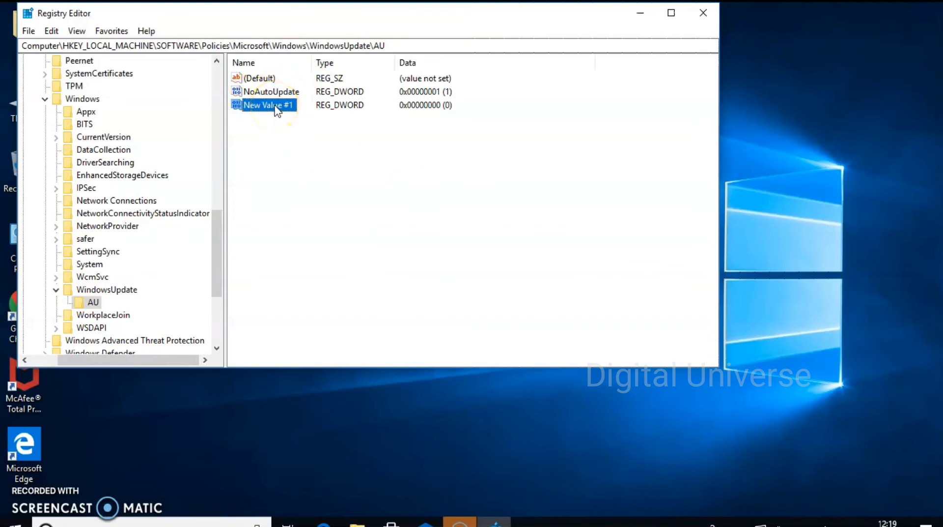
key("Delete")
left_click(579, 266)
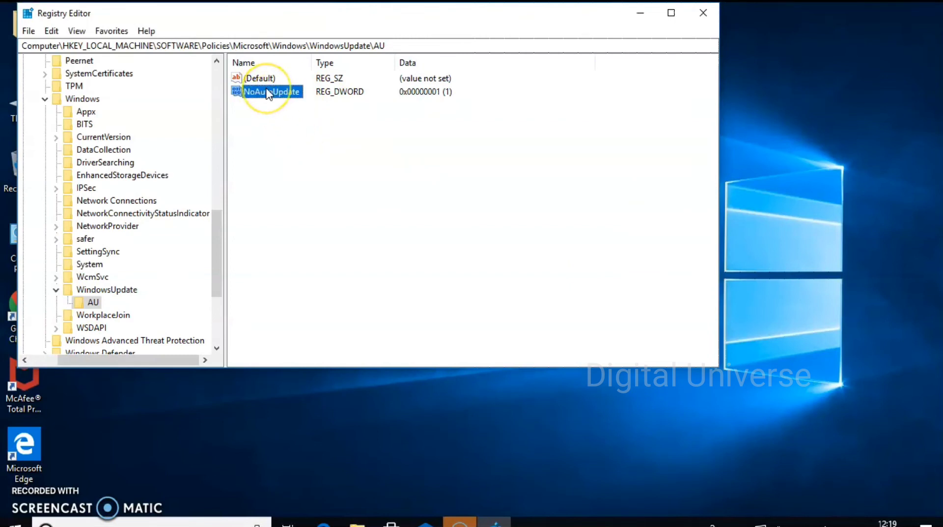
Create another DWORD (32-bit) value with the default name in the AU key.
right_click(268, 94)
right_click(319, 196)
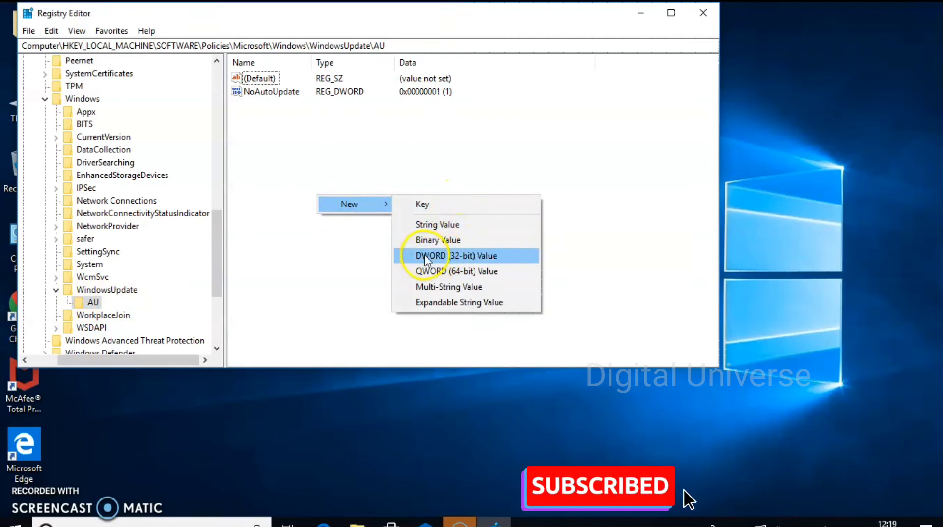
left_click(480, 256)
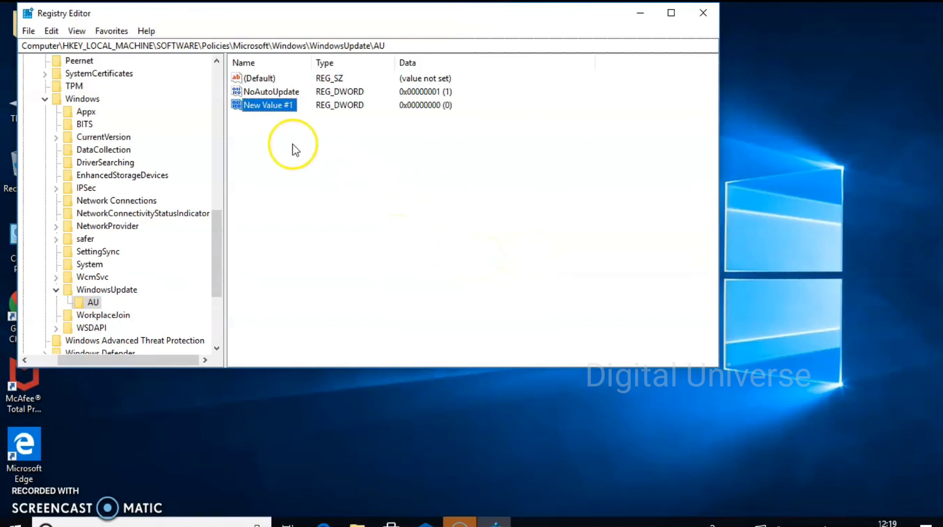
Delete the unneeded New Value #1 from the AU key and confirm the deletion.
left_click(276, 106)
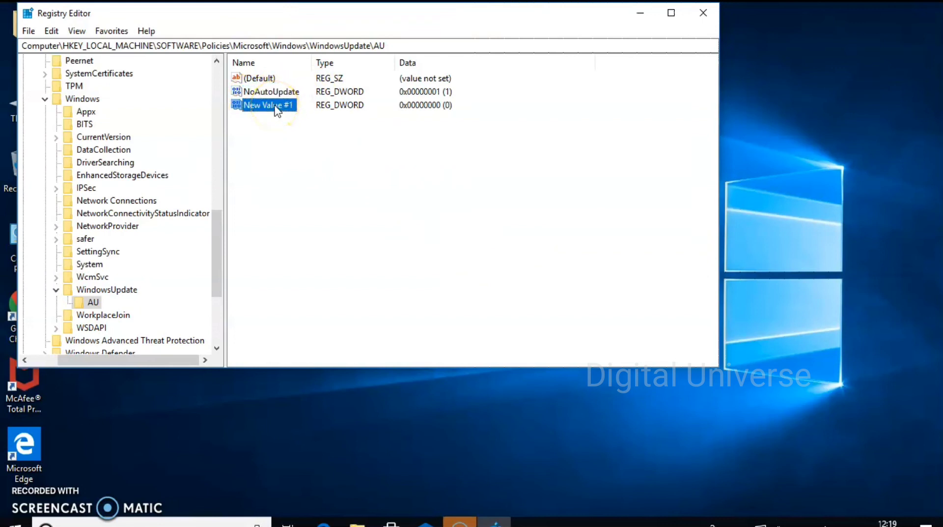
key("Delete")
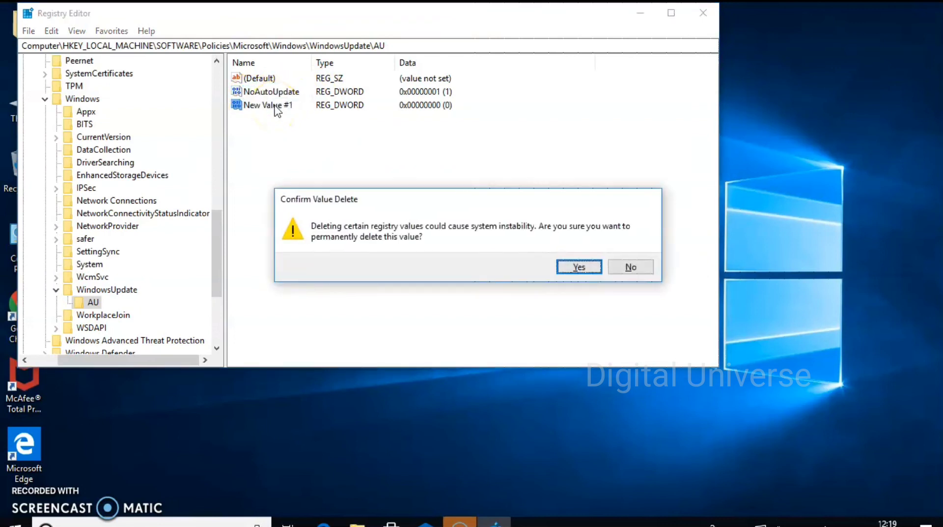
left_click(580, 267)
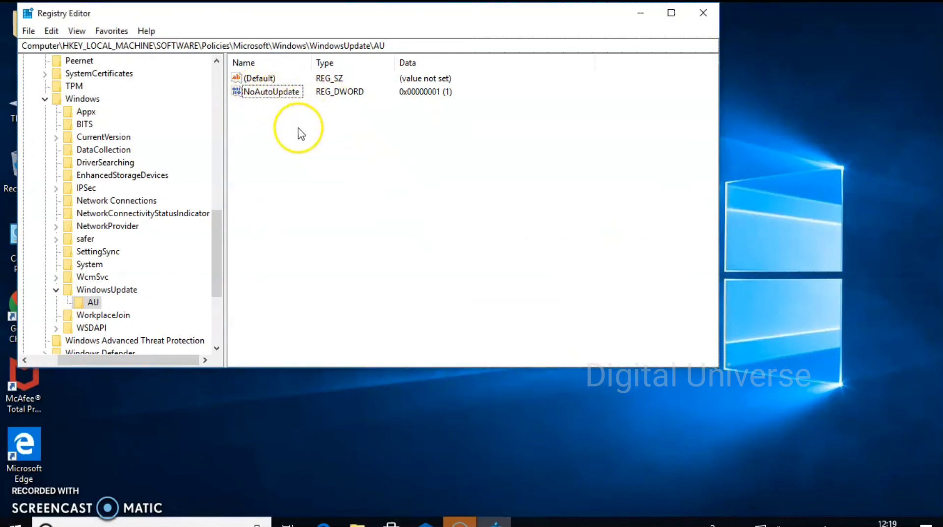
Open the NoAutoUpdate value for editing and accept value data 1 with the hexadecimal base.
right_click(268, 93)
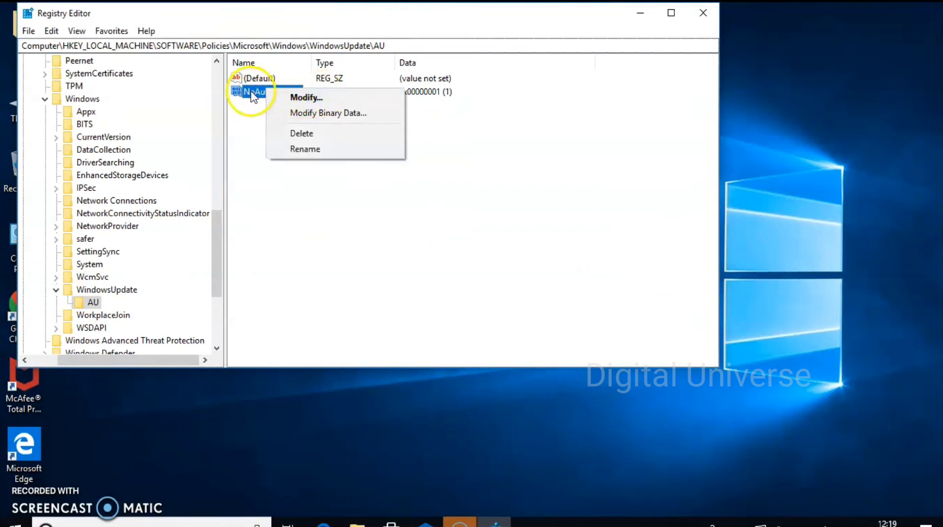
double_click(253, 96)
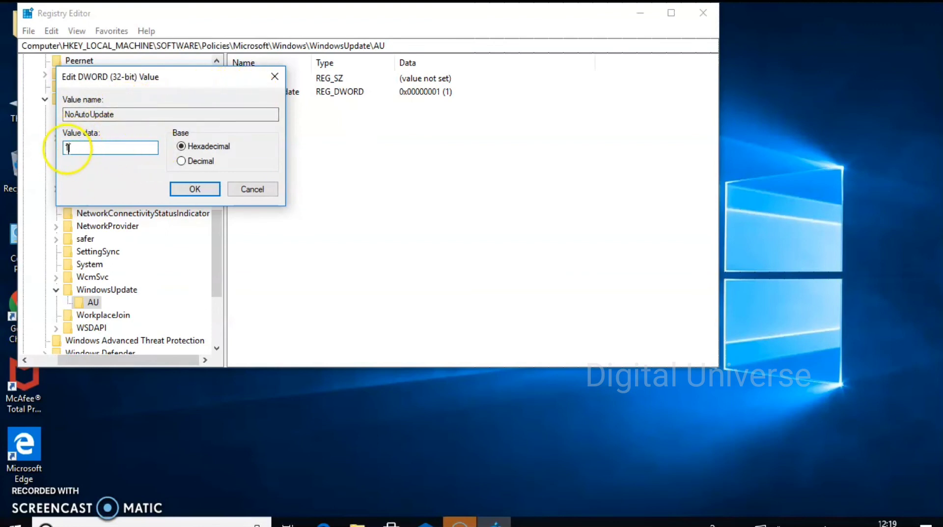
left_click(191, 190)
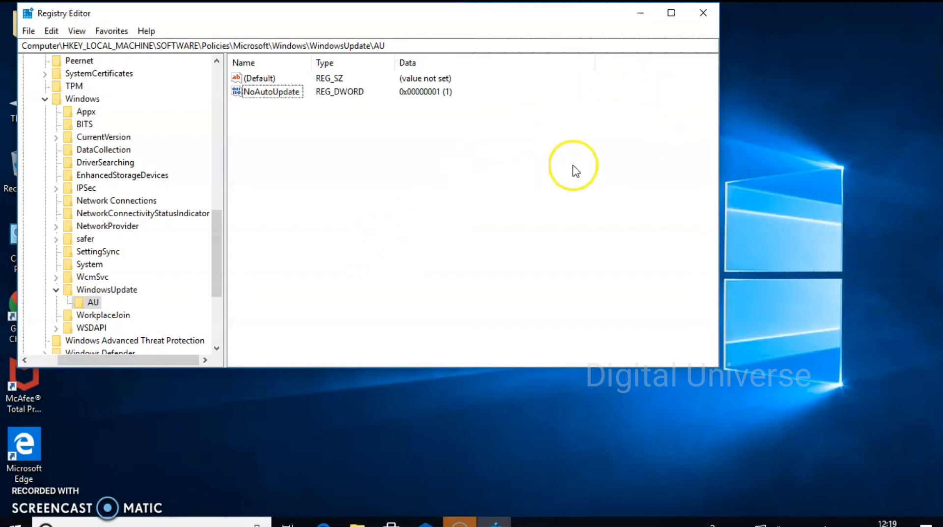
Close the Registry Editor and refresh the desktop.
left_click(703, 14)
right_click(467, 112)
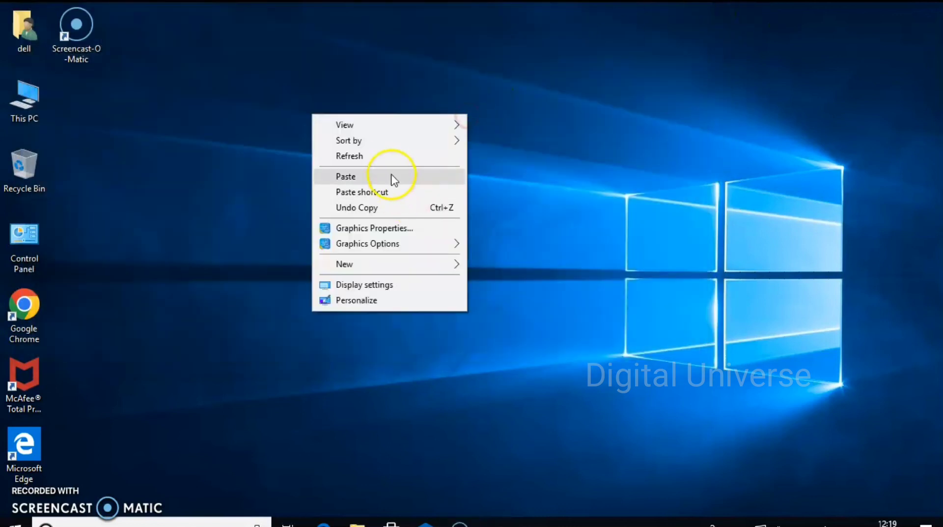
left_click(383, 156)
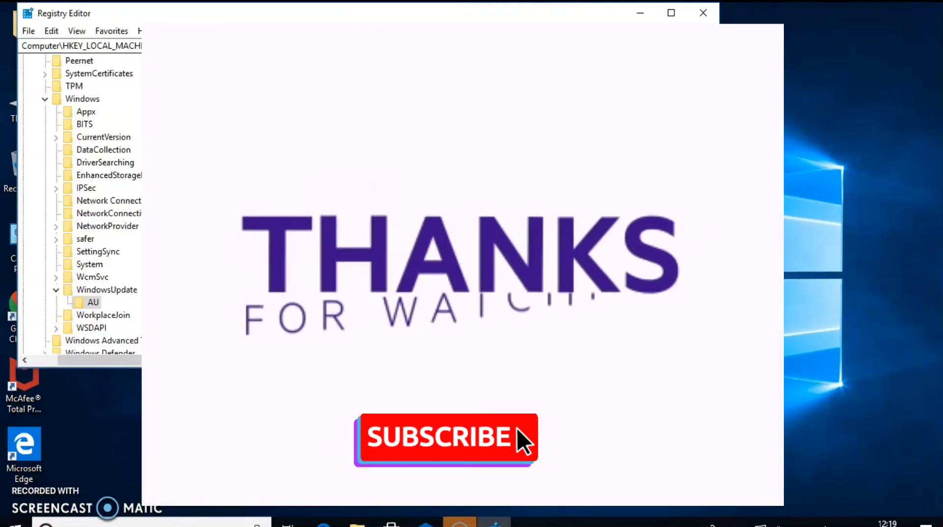
left_click(711, 16)
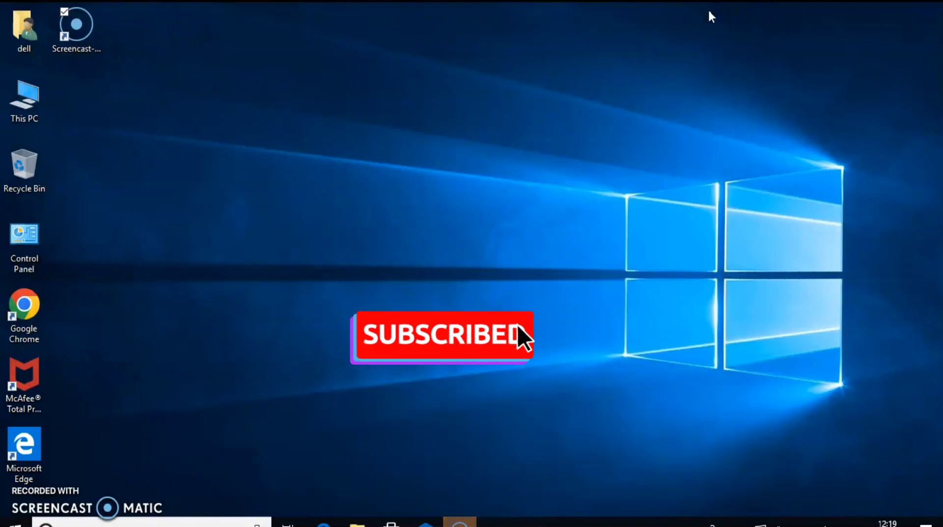
right_click(468, 115)
left_click(384, 158)
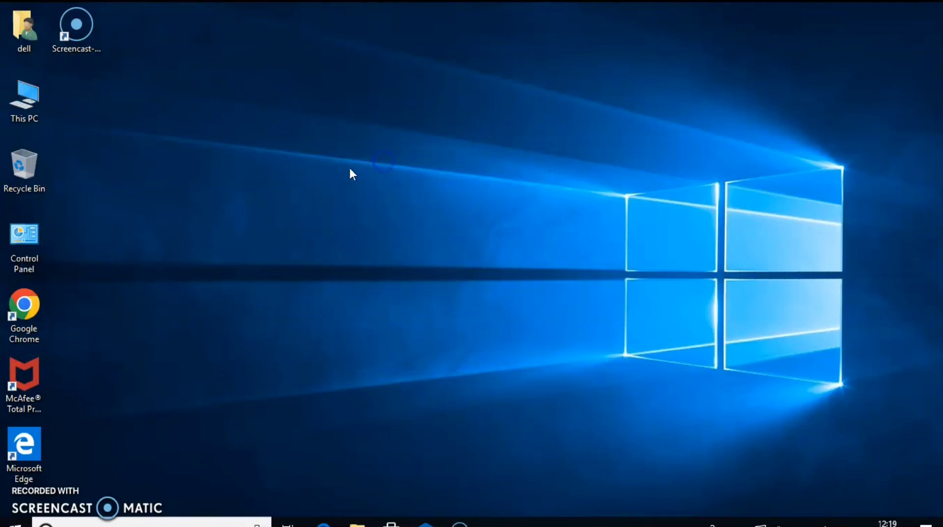